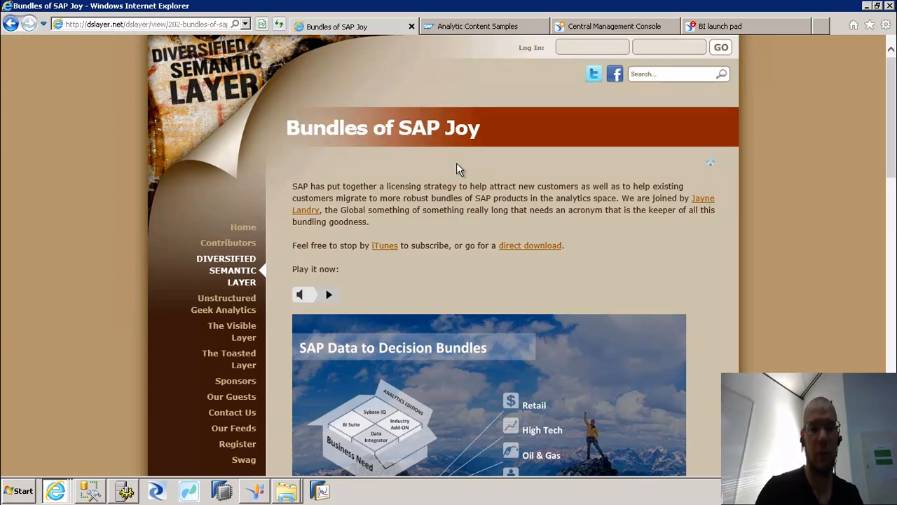
# Show the Analytic Content Samples page and close the stray demo.tdc.sap.com page opened from it
pyautogui.click(452, 28)
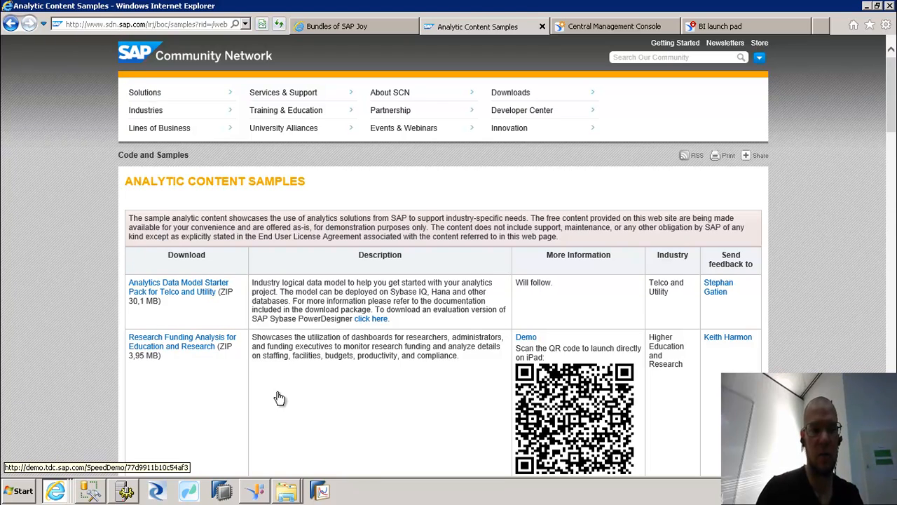
pyautogui.click(205, 230)
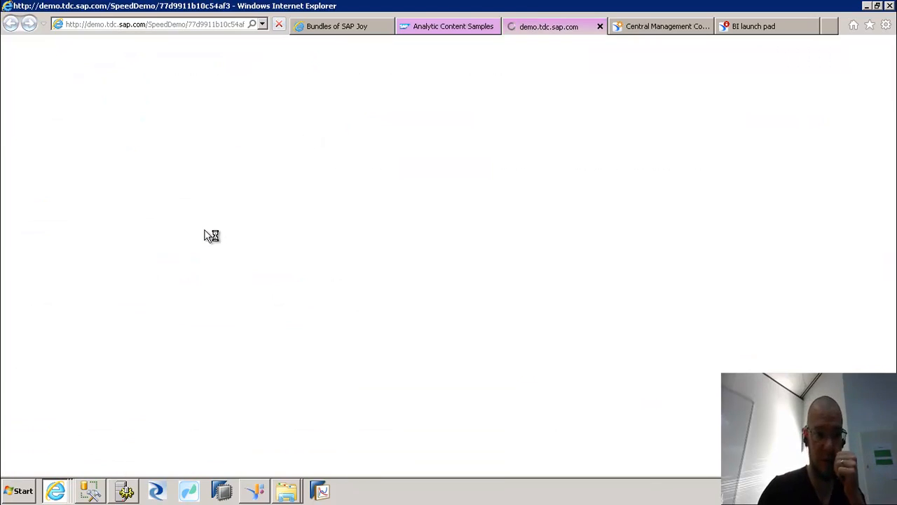
pyautogui.click(599, 26)
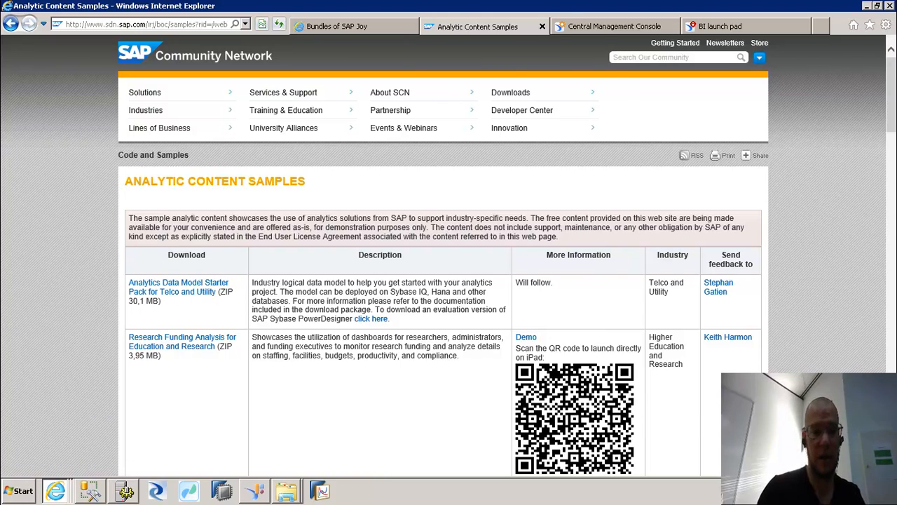
# Look through the list of downloadable industry analytic content samples, including Claims Optimization for Insurance
pyautogui.scroll(-5, 334, 323)
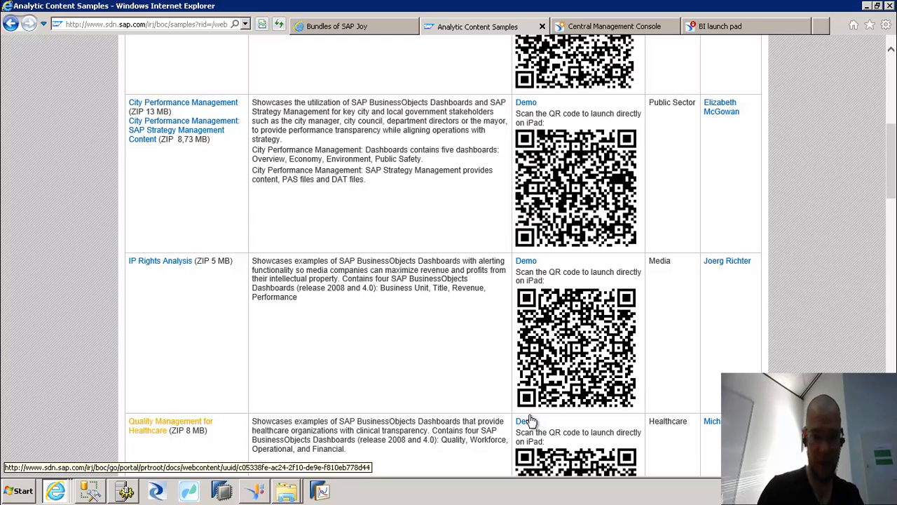
pyautogui.scroll(-5, 508, 425)
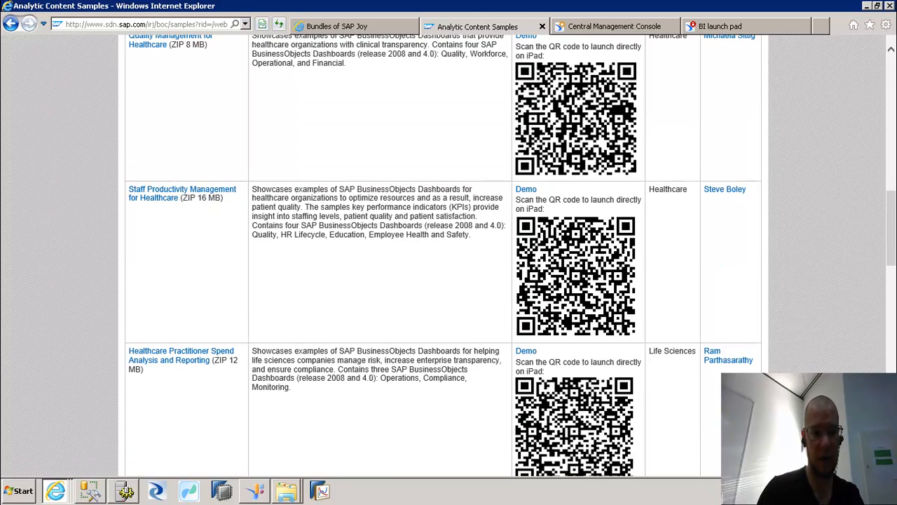
pyautogui.scroll(-5, 443, 255)
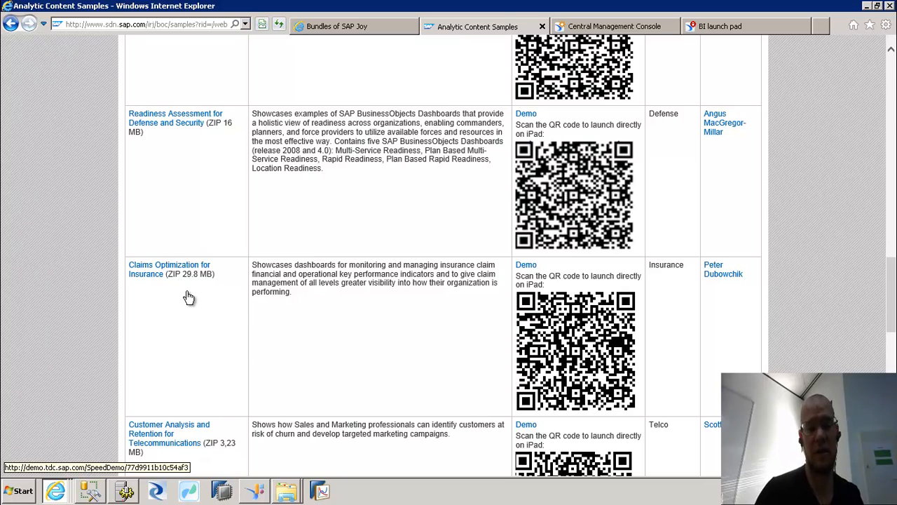
pyautogui.click(893, 63)
pyautogui.click(892, 63)
pyautogui.click(893, 63)
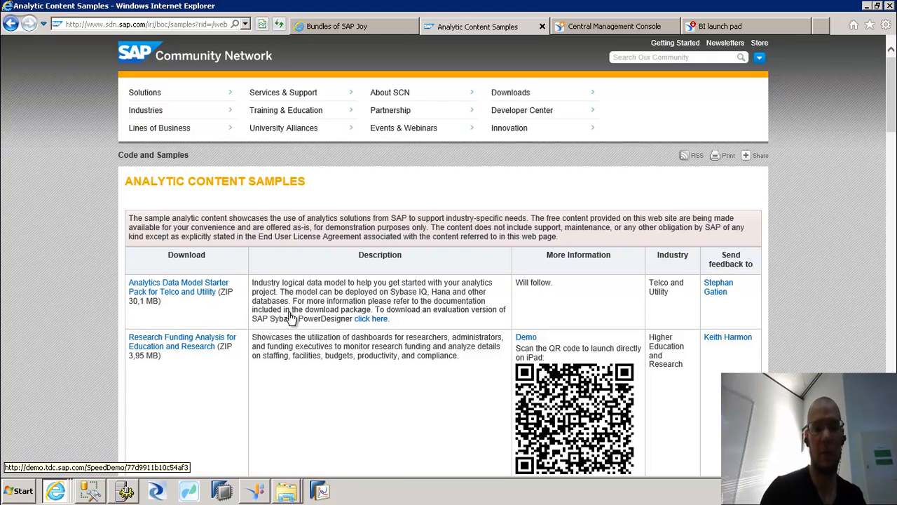
pyautogui.scroll(-10, 345, 308)
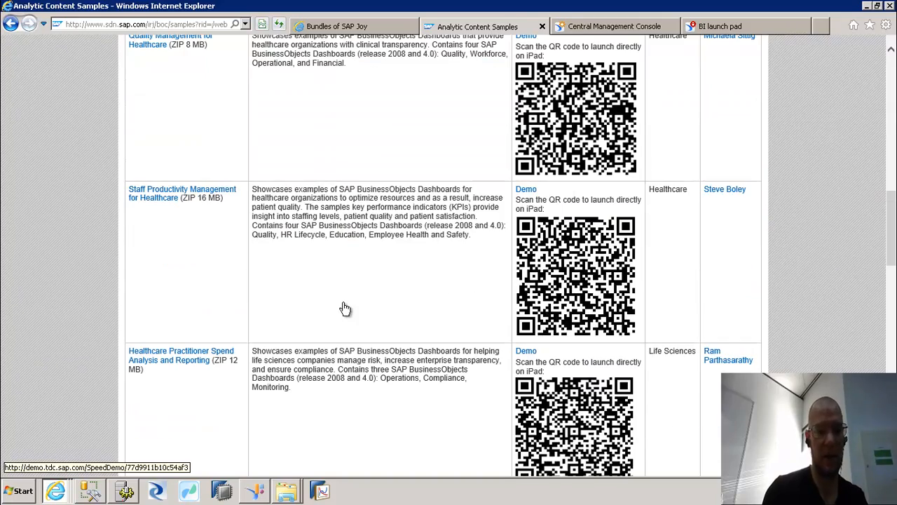
pyautogui.scroll(-5, 345, 308)
pyautogui.scroll(-5, 345, 309)
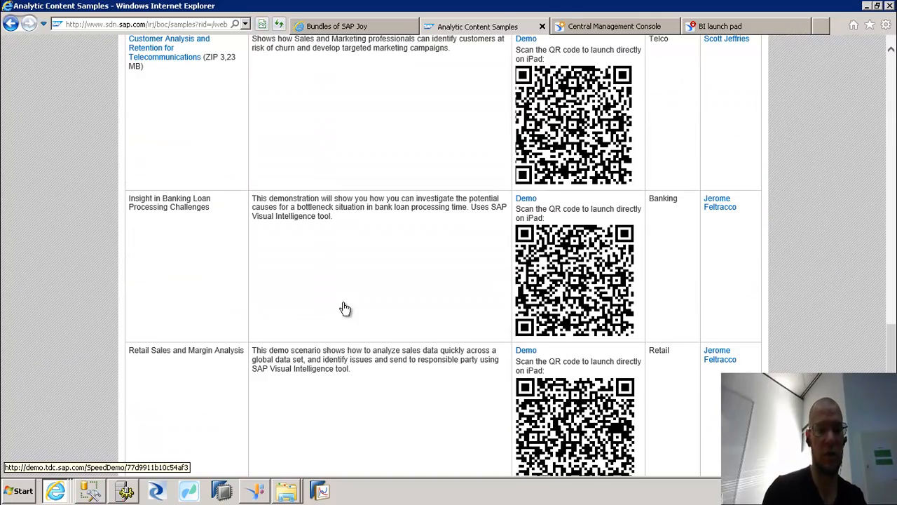
pyautogui.scroll(2, 345, 308)
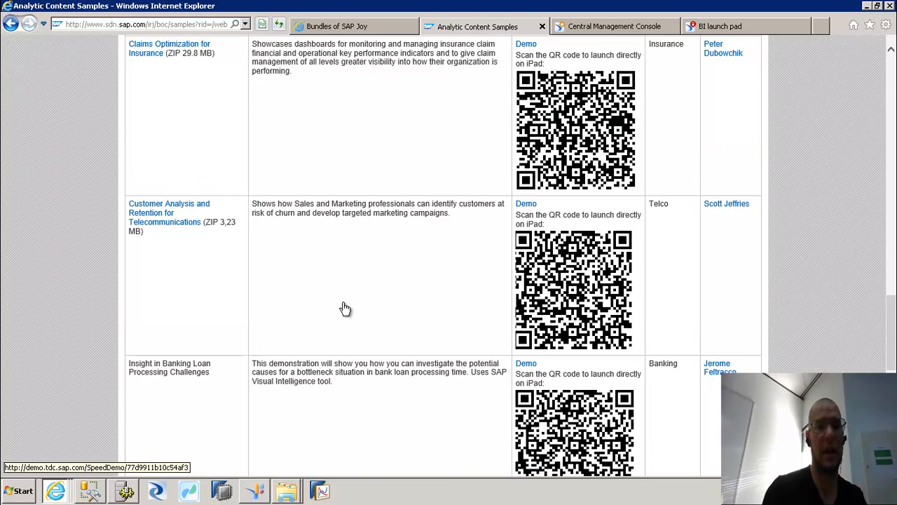
pyautogui.scroll(1, 345, 308)
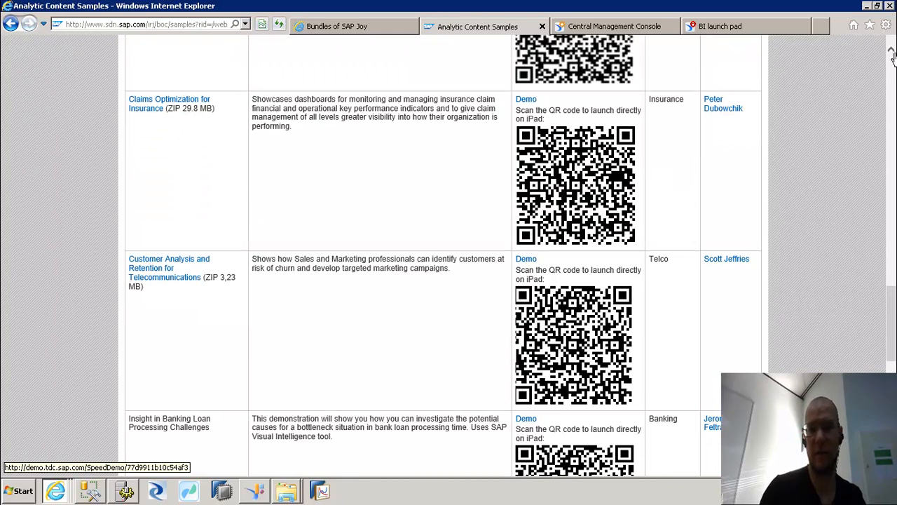
# Minimize the browser and open the Claims Optimization for Insurance folder inside the Insurance Claims Optimisation folder on the desktop
pyautogui.click(866, 6)
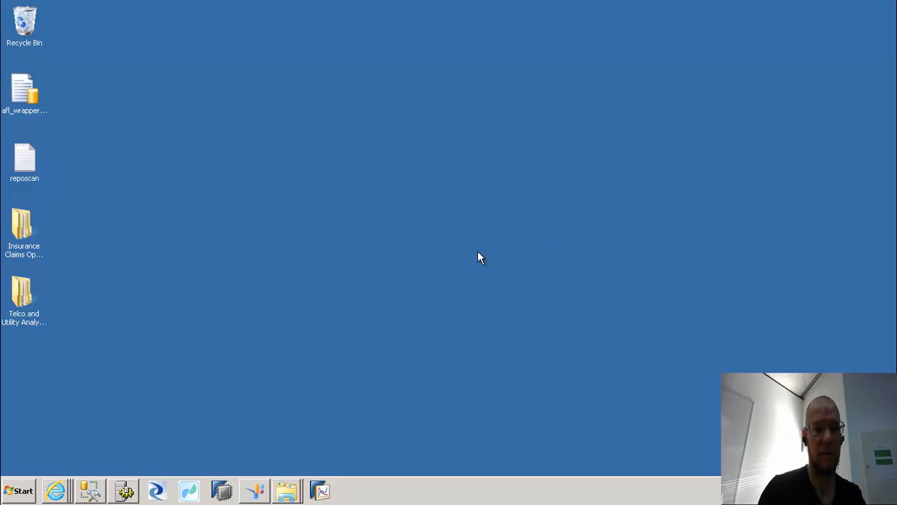
pyautogui.doubleClick(23, 237)
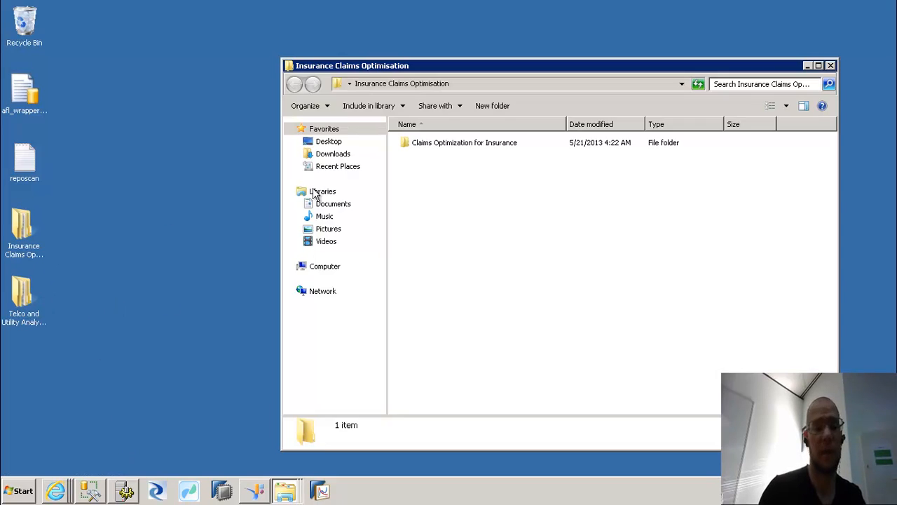
pyautogui.doubleClick(448, 143)
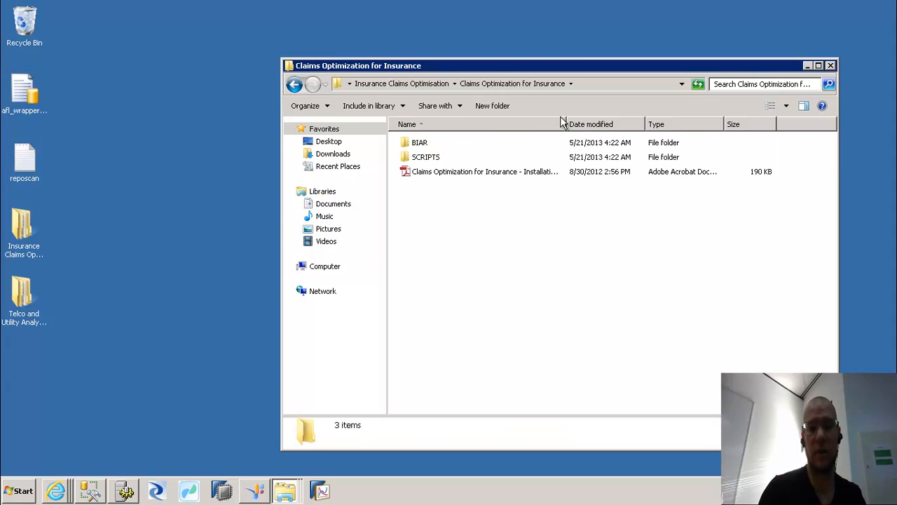
pyautogui.moveTo(569, 127); pyautogui.dragTo(423, 150)
pyautogui.moveTo(511, 128); pyautogui.dragTo(421, 133)
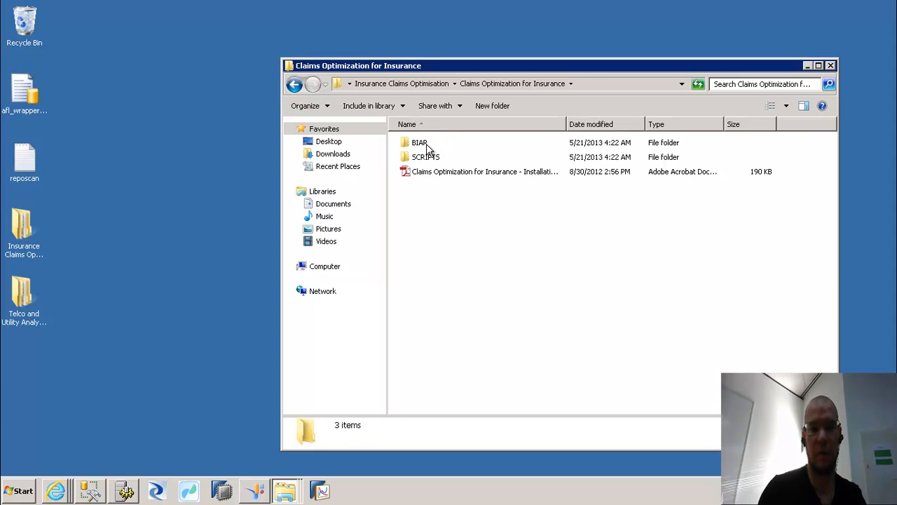
# Examine the contents of the BIAR and SCRIPTS subfolders and return to the Claims Optimization for Insurance folder
pyautogui.doubleClick(424, 144)
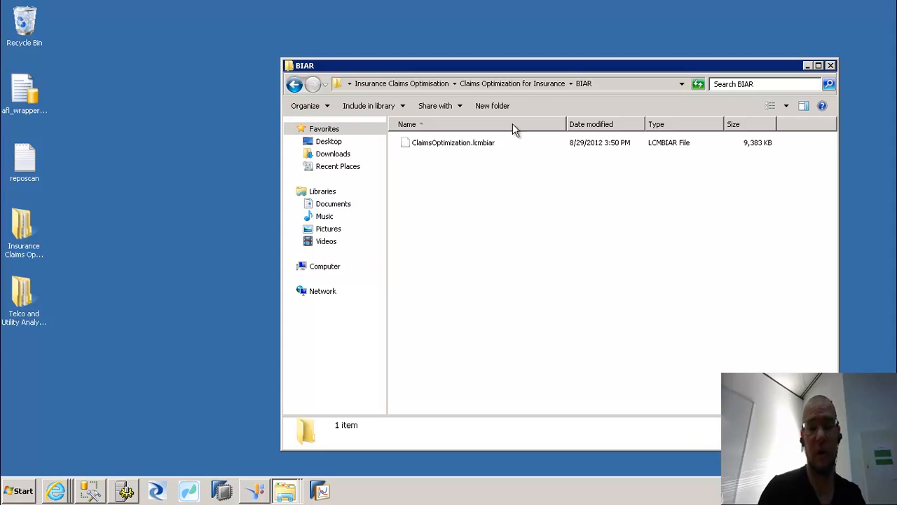
pyautogui.click(498, 84)
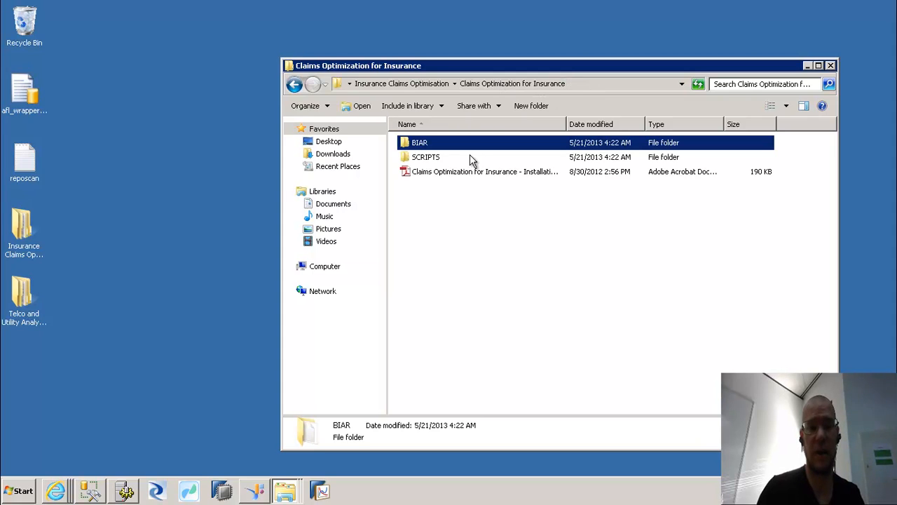
pyautogui.doubleClick(427, 159)
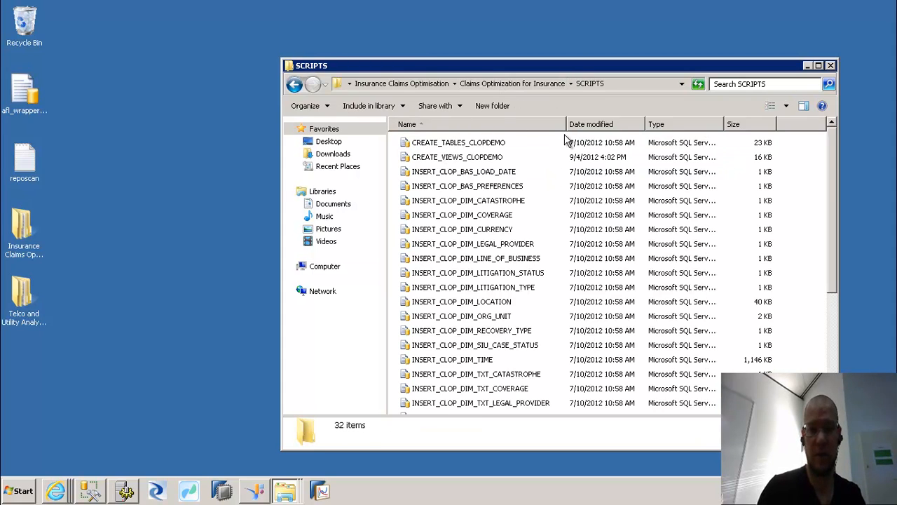
pyautogui.click(498, 84)
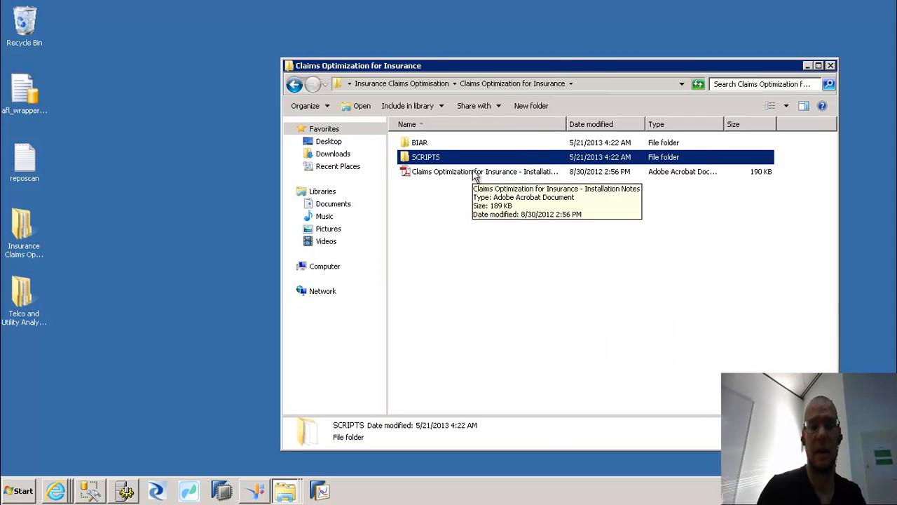
# Open the Claims Optimization for Insurance Installation Notes PDF and read the technical assets, pre-requisites and sample content deployment instructions
pyautogui.click(476, 174)
pyautogui.doubleClick(477, 174)
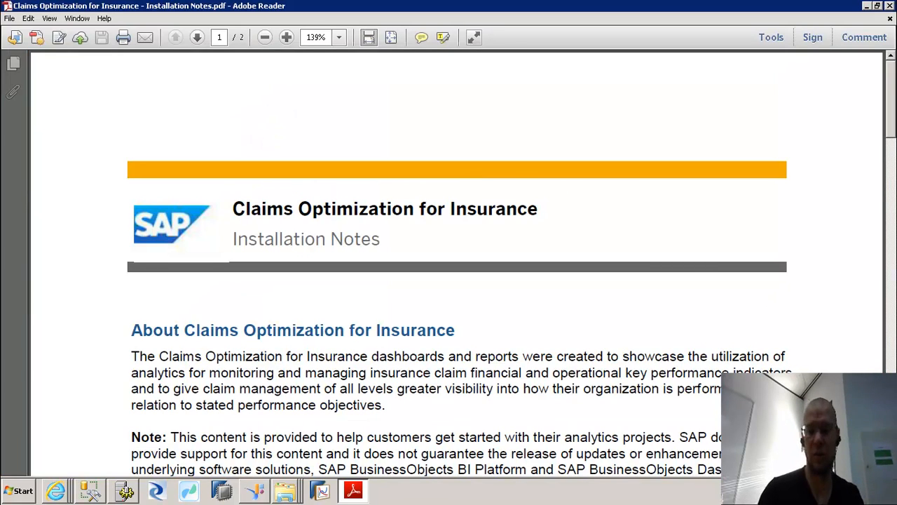
pyautogui.scroll(-1, 456, 260)
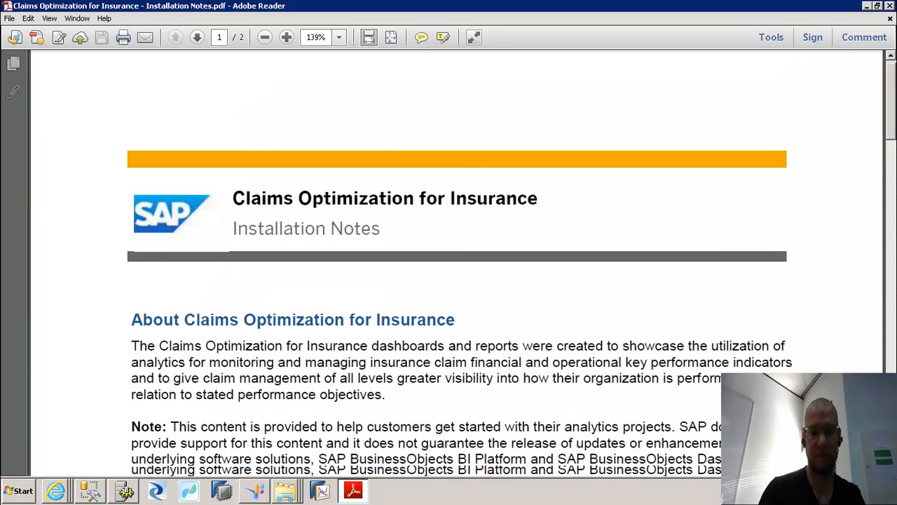
pyautogui.scroll(-10, 277, 160)
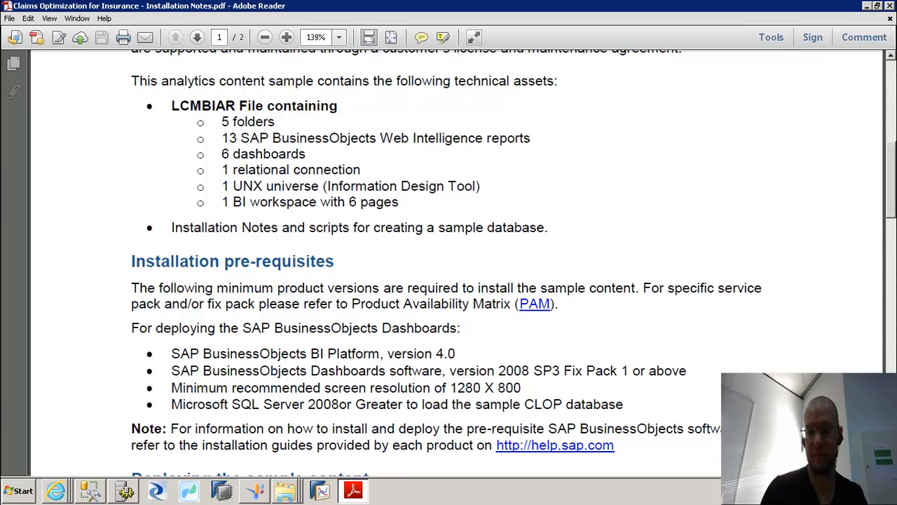
pyautogui.scroll(-5, 455, 263)
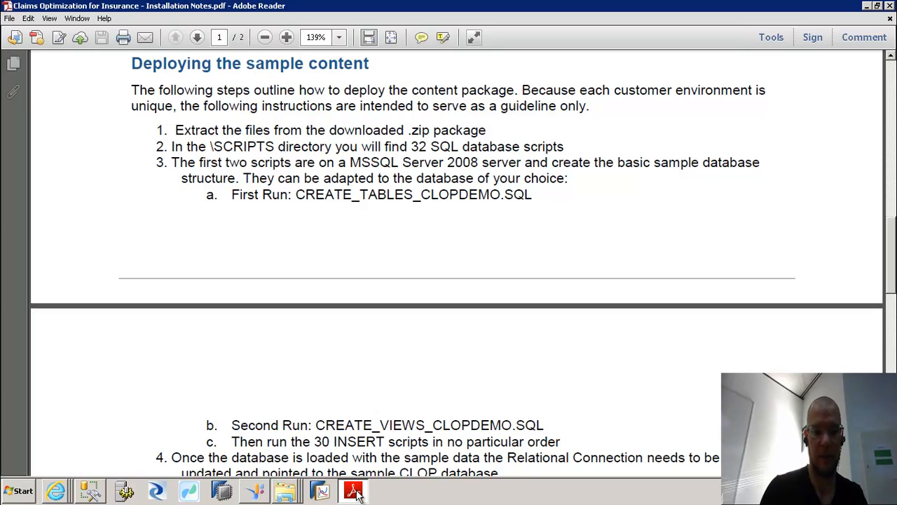
# Switch to SQL Server Management Studio, review the CLOPDemo database tables and select dbo.FCT_CLOP_LIT_MTH
pyautogui.click(89, 493)
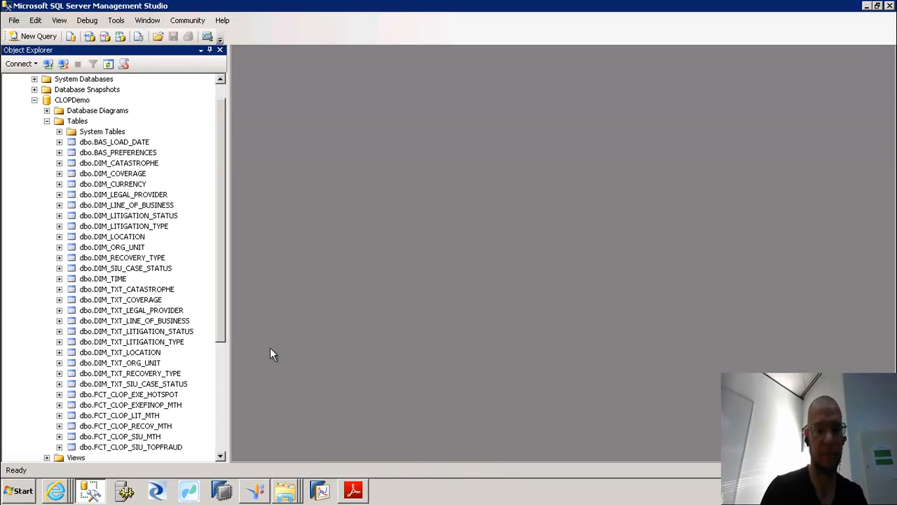
pyautogui.click(74, 100)
pyautogui.moveTo(223, 157)
pyautogui.mouseDown()
pyautogui.moveTo(227, 190)
pyautogui.moveTo(228, 172)
pyautogui.mouseUp()
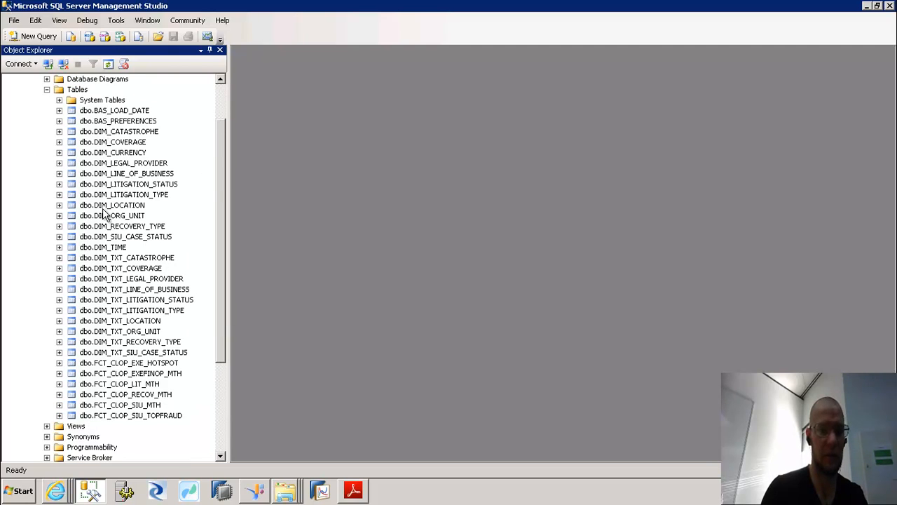
pyautogui.click(107, 386)
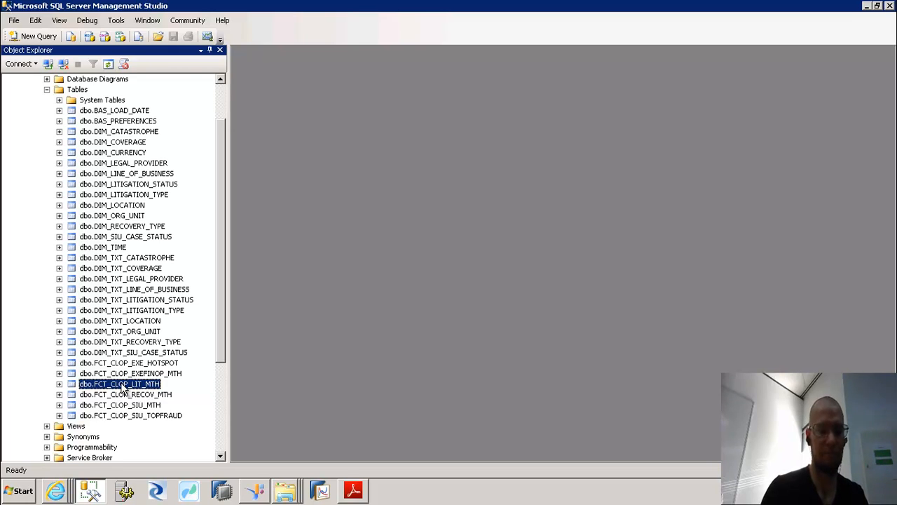
# Check the database files in the SQL Server data folder and select the INSERT_CLOP_FCT_CLOP_LIT_MTH script in the SCRIPTS folder
pyautogui.click(297, 490)
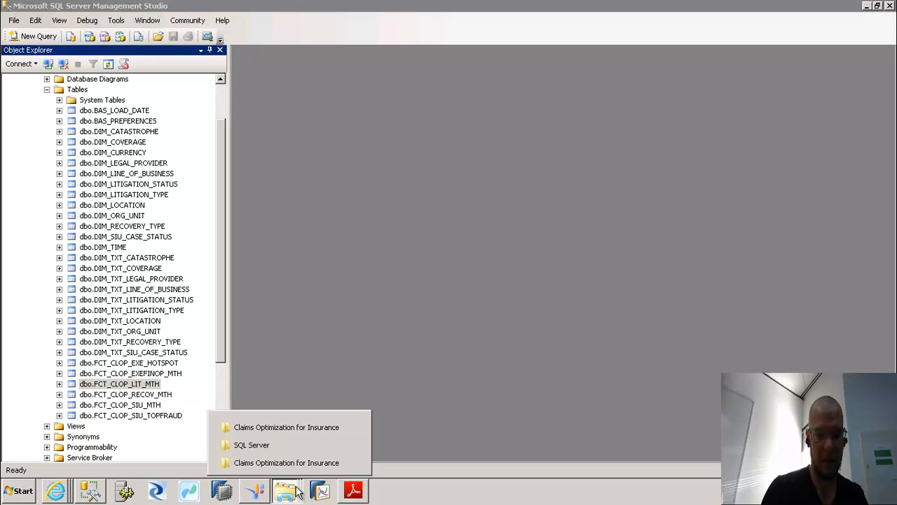
pyautogui.click(252, 445)
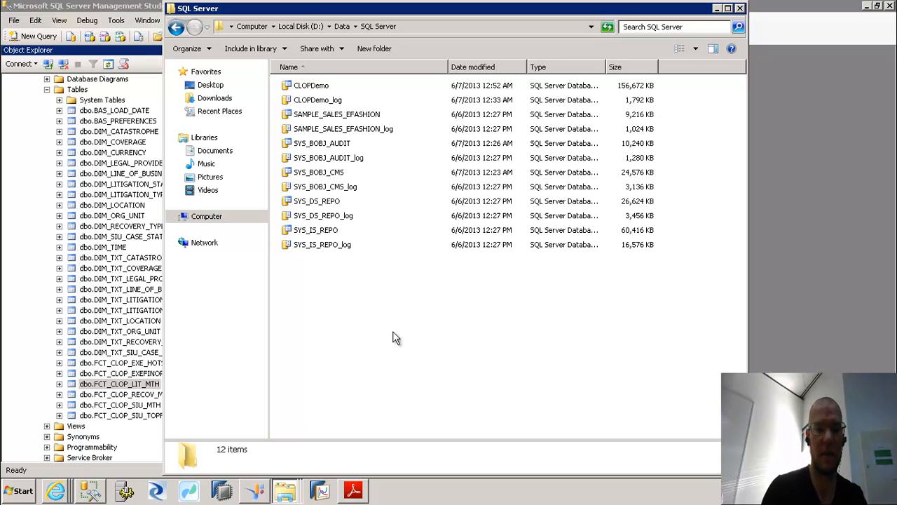
pyautogui.click(288, 496)
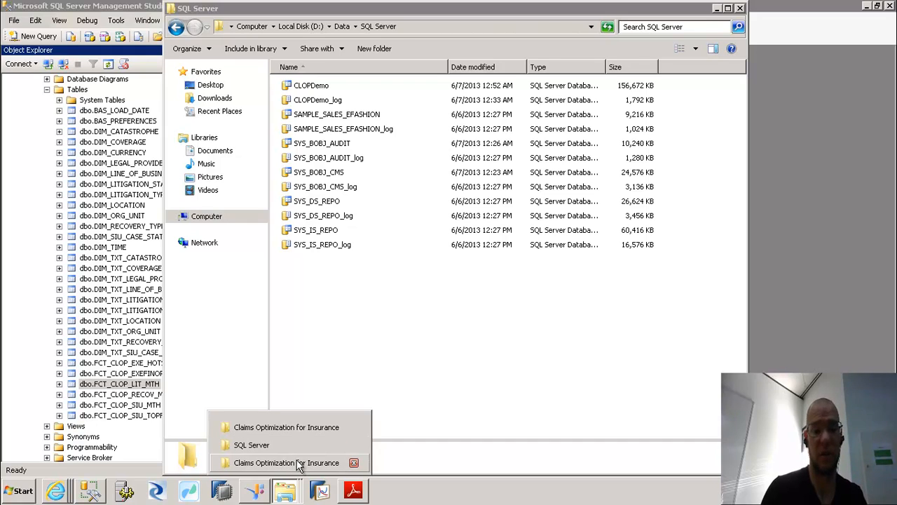
pyautogui.click(315, 427)
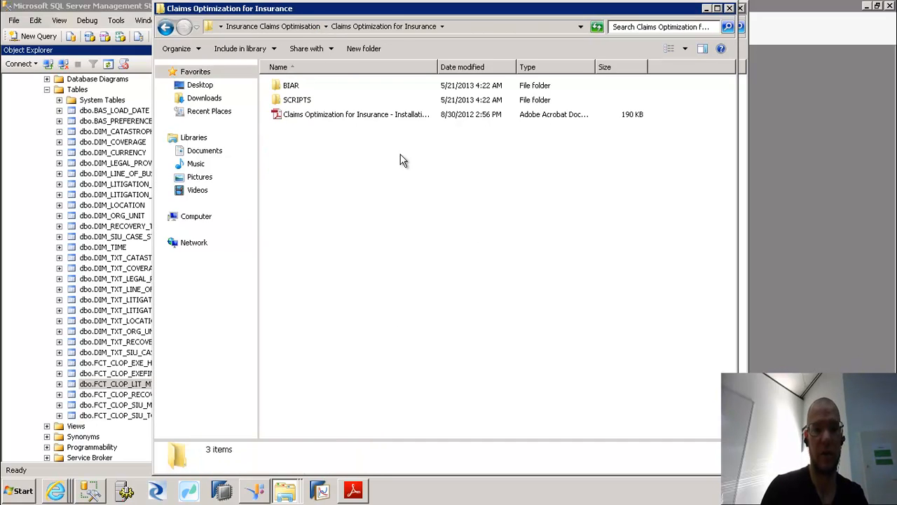
pyautogui.doubleClick(297, 103)
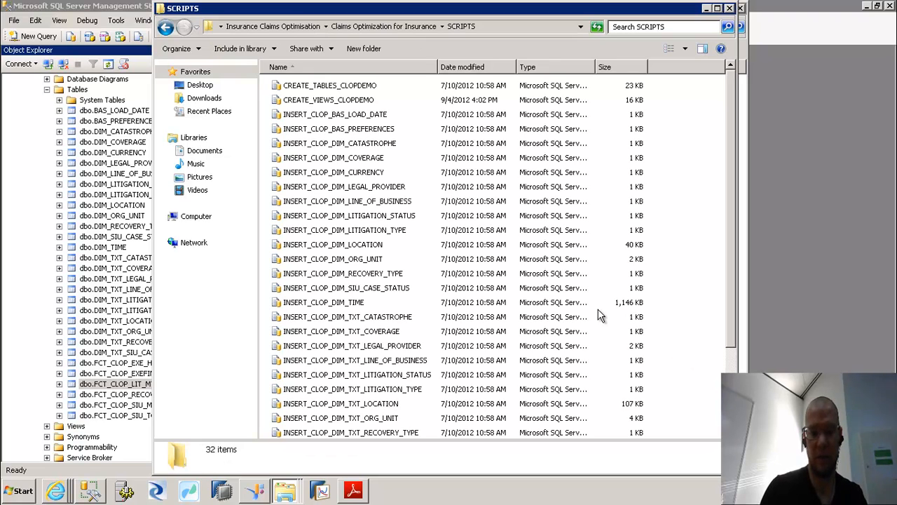
pyautogui.scroll(-2, 634, 371)
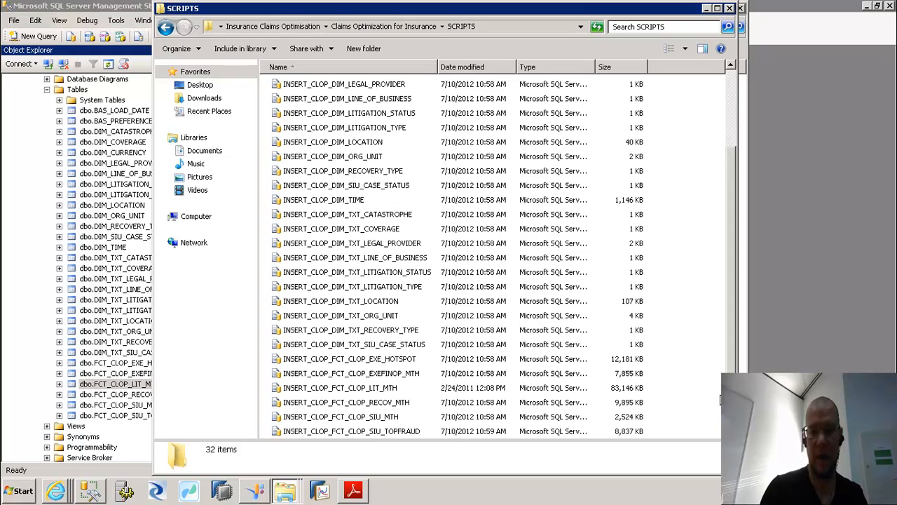
pyautogui.click(618, 390)
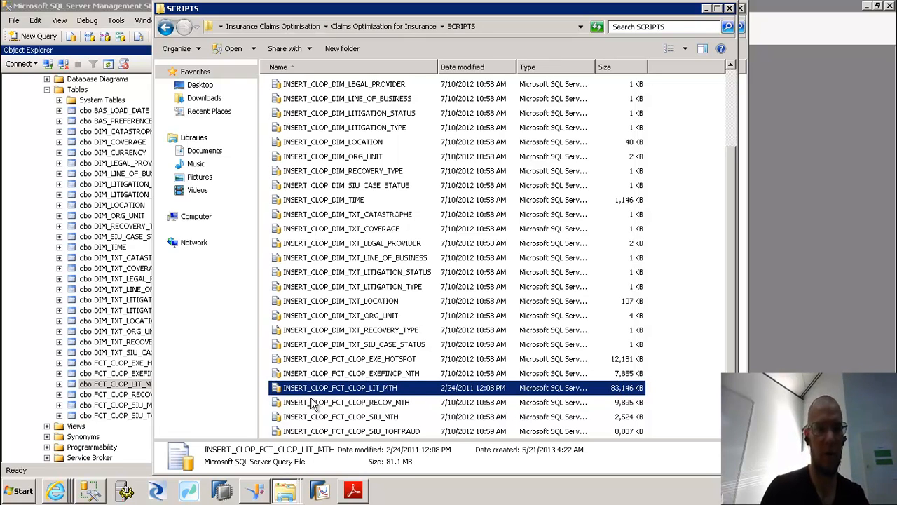
# Query the top 1000 rows of dbo.FCT_CLOP_LIT_MTH and review the result columns across their full width
pyautogui.click(98, 384)
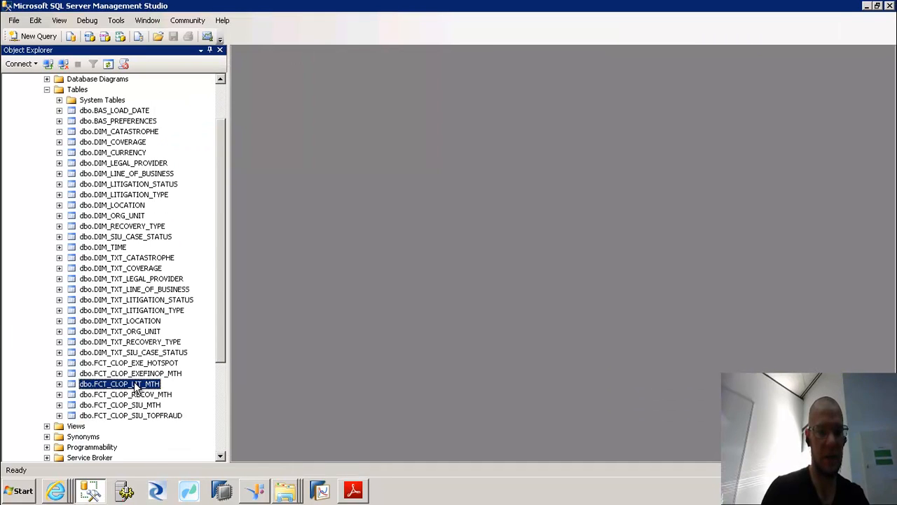
pyautogui.rightClick(135, 384)
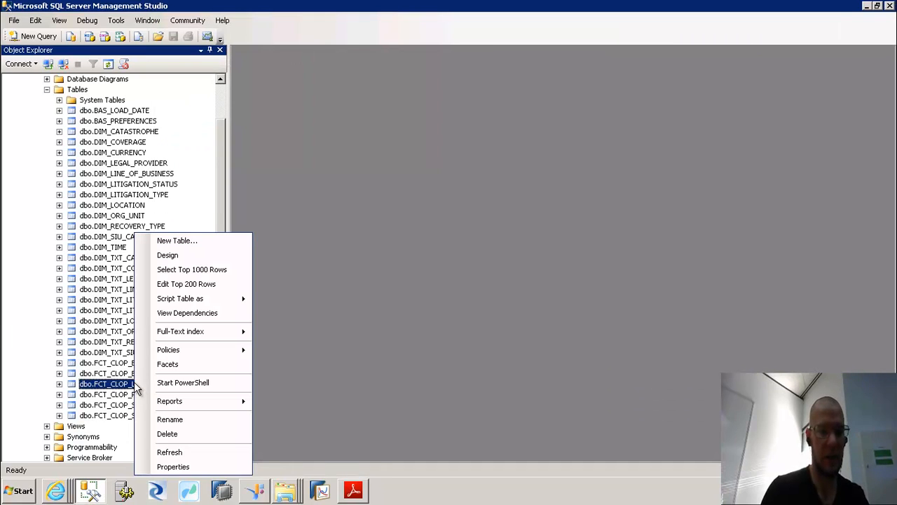
pyautogui.click(201, 270)
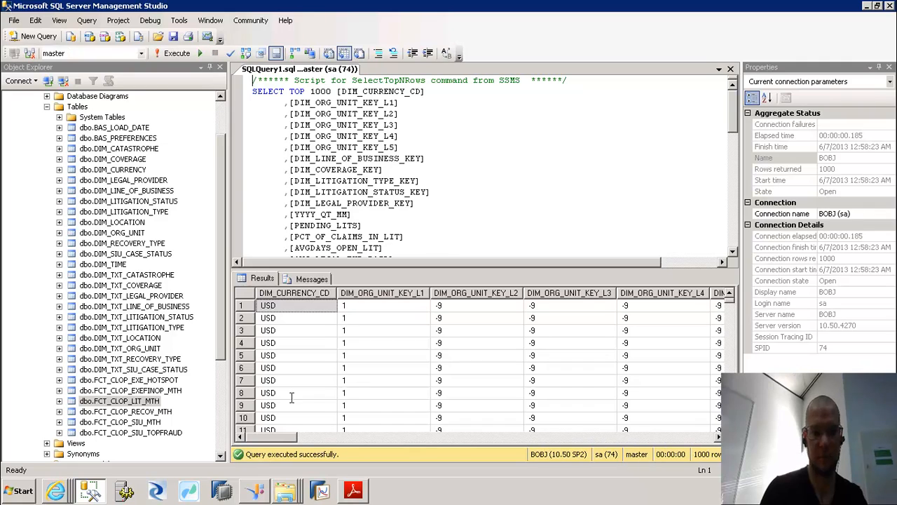
pyautogui.moveTo(317, 440); pyautogui.dragTo(481, 440)
pyautogui.click(549, 436)
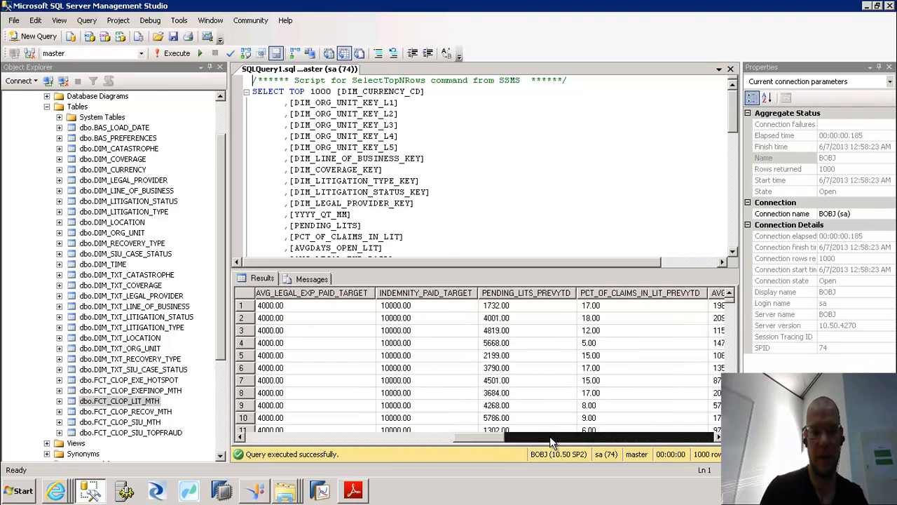
pyautogui.moveTo(475, 438); pyautogui.dragTo(249, 439)
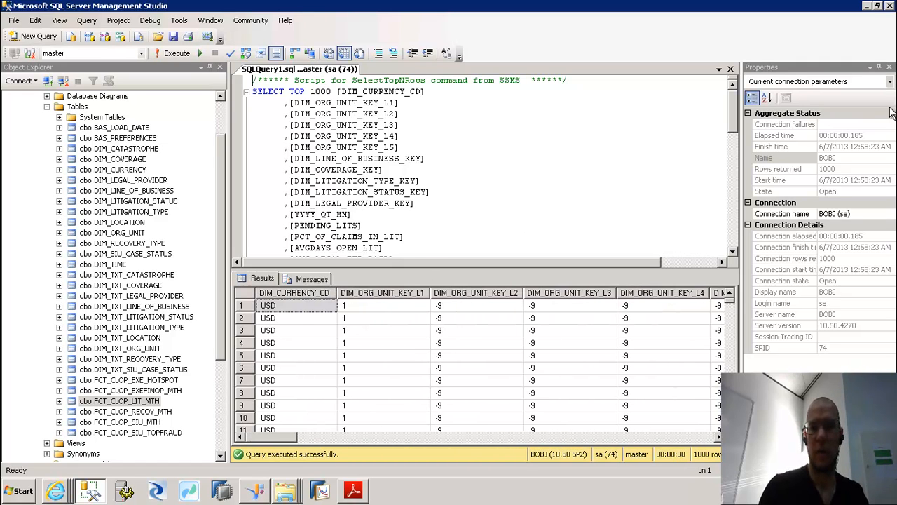
pyautogui.click(866, 7)
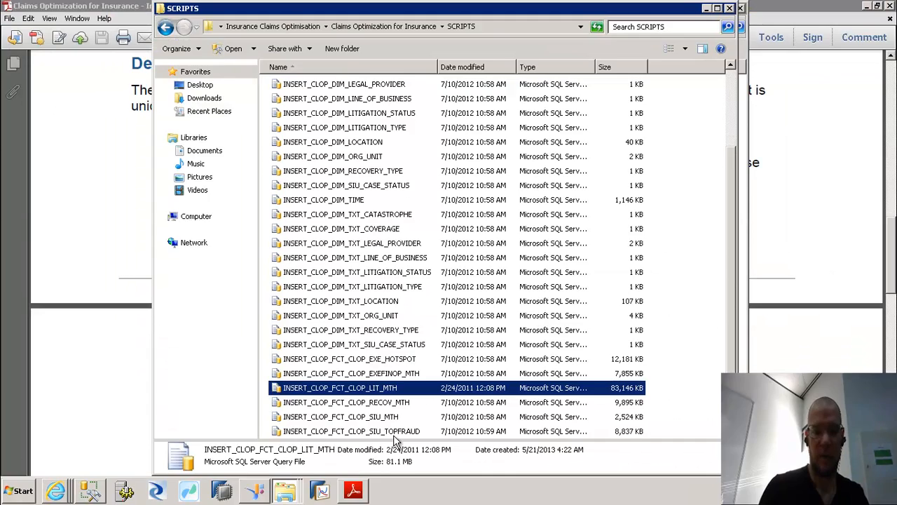
# Return to the Installation Notes PDF and read deployment steps 3 to 5 on the scripts, Relational Connection and LCMBIAR import
pyautogui.click(352, 490)
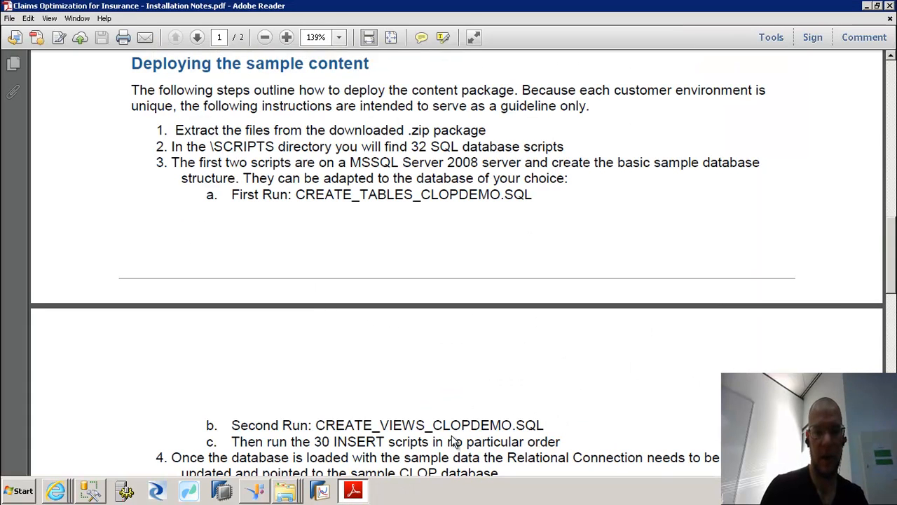
pyautogui.scroll(-5, 456, 263)
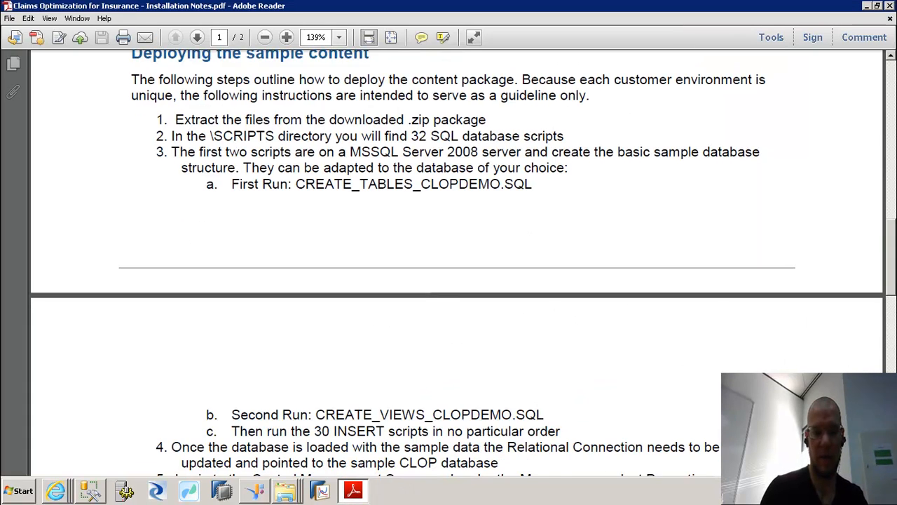
pyautogui.scroll(-4, 455, 263)
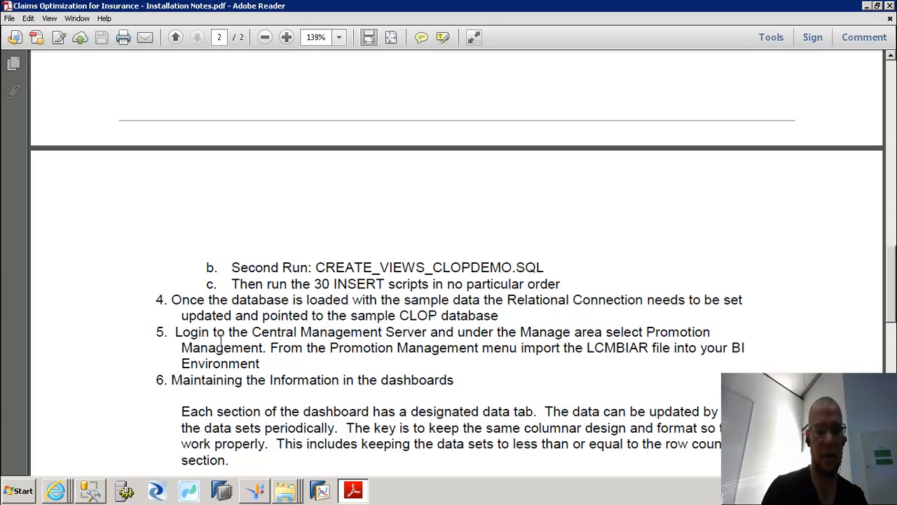
# Switch to the Central Management Console in Internet Explorer and open Promotion Management
pyautogui.moveTo(56, 490)
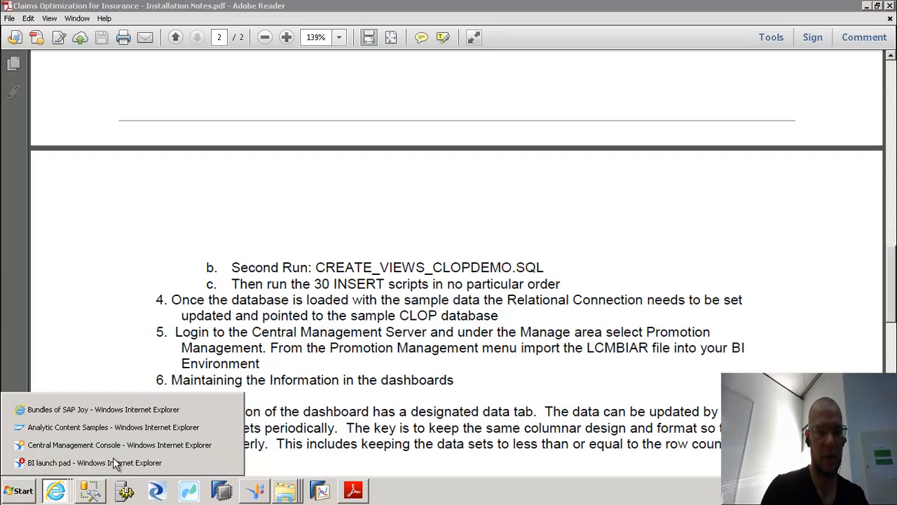
pyautogui.click(84, 445)
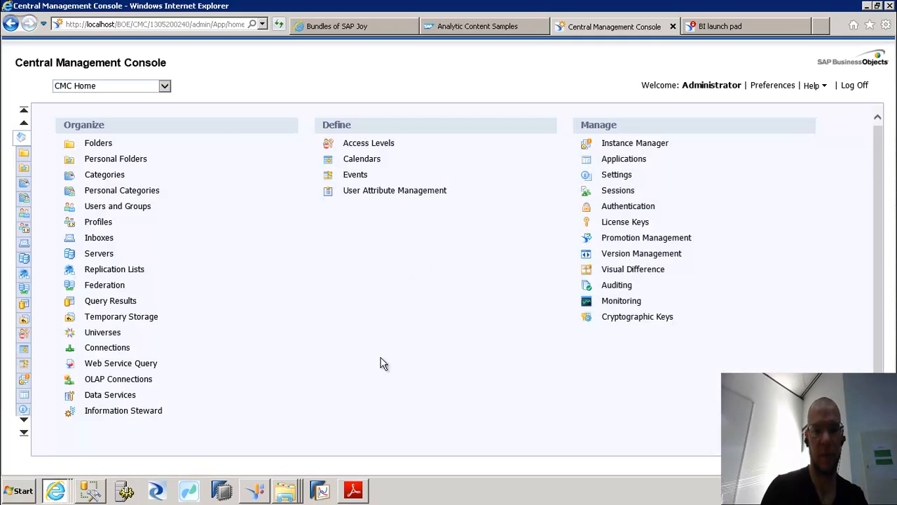
pyautogui.click(646, 238)
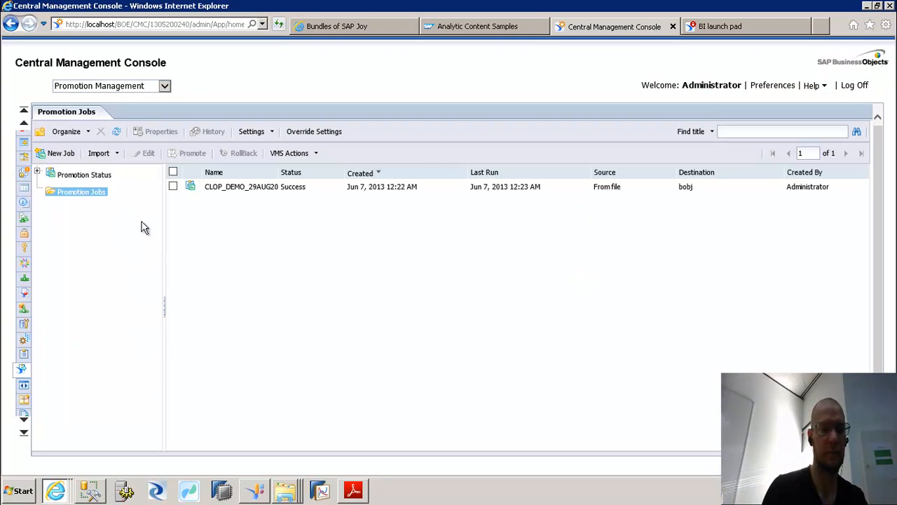
# Start a promotion file import, select ClaimsOptimization.lcmbiar in the BIAR folder, and cancel the import
pyautogui.click(117, 153)
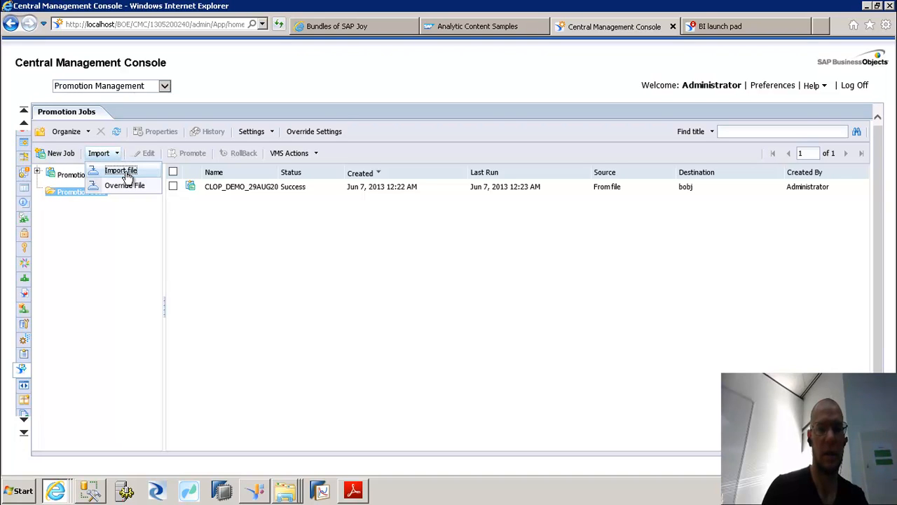
pyautogui.click(121, 171)
pyautogui.click(508, 197)
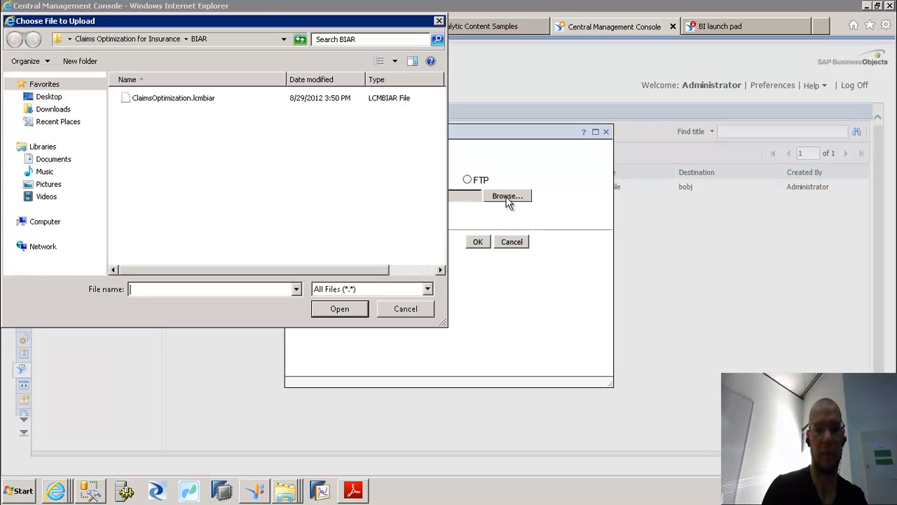
pyautogui.click(134, 99)
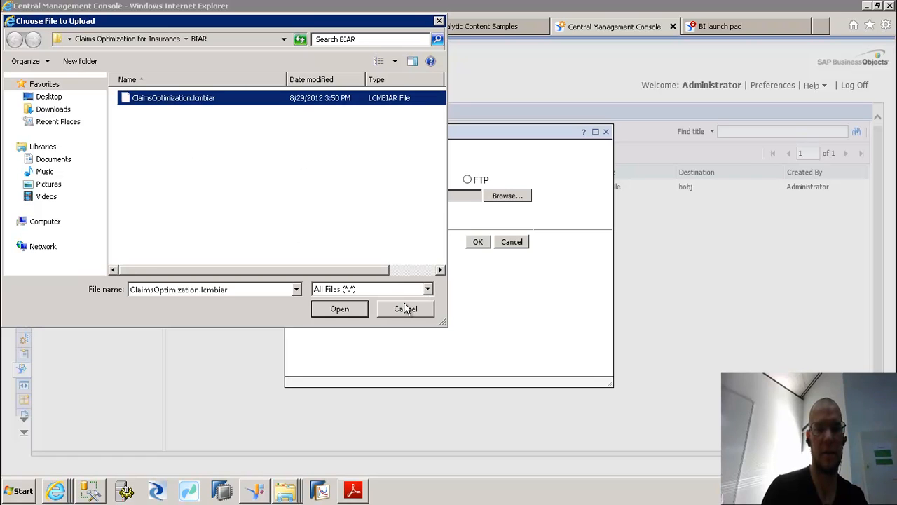
pyautogui.click(429, 307)
pyautogui.click(516, 244)
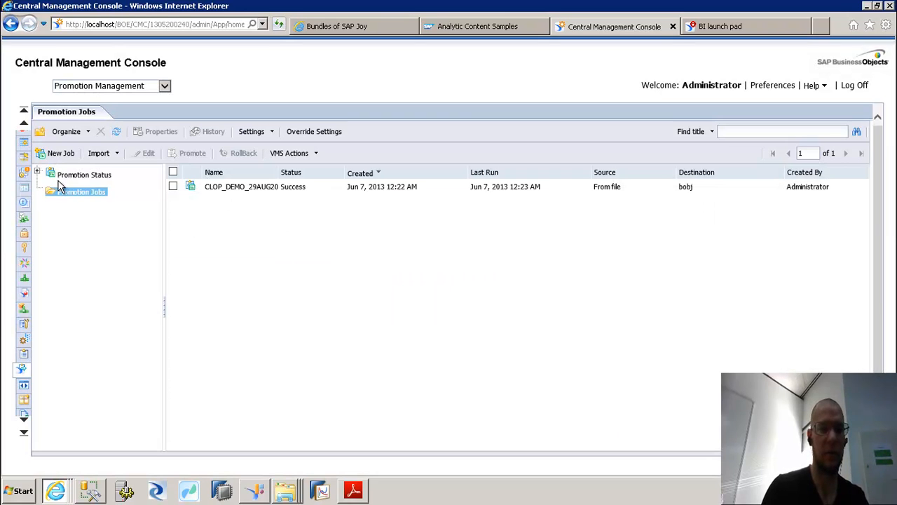
# Open the CLOP_DEMO_29AUG2012 promotion job for editing and examine its connections and its SAP BusinessObjects Analytic Applications universe folder
pyautogui.rightClick(210, 190)
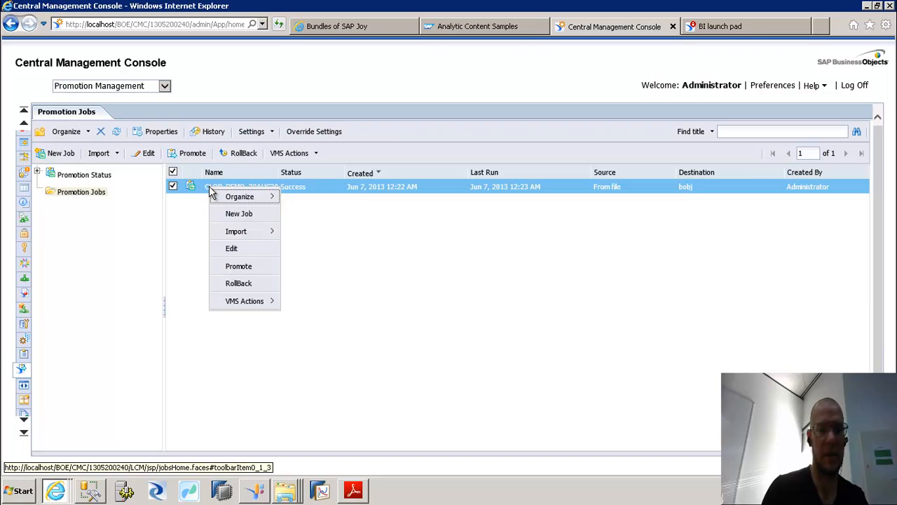
pyautogui.click(232, 248)
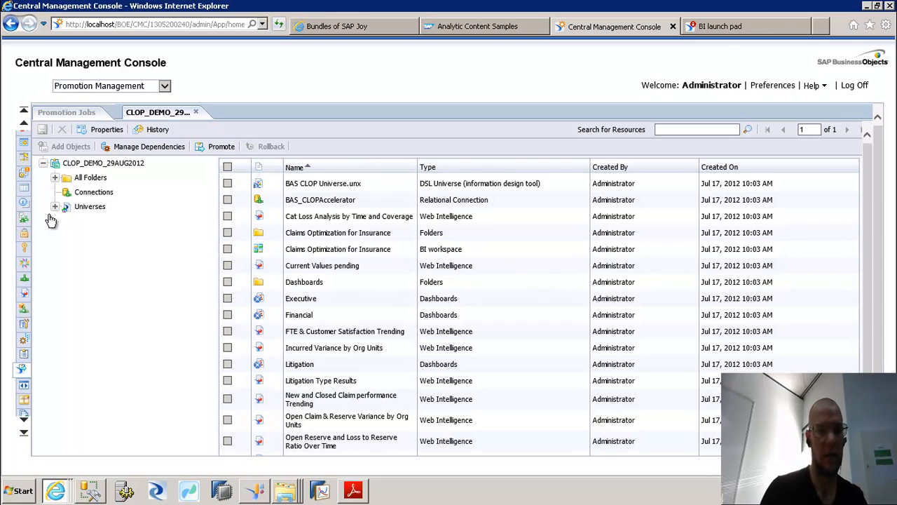
pyautogui.click(81, 193)
pyautogui.click(289, 189)
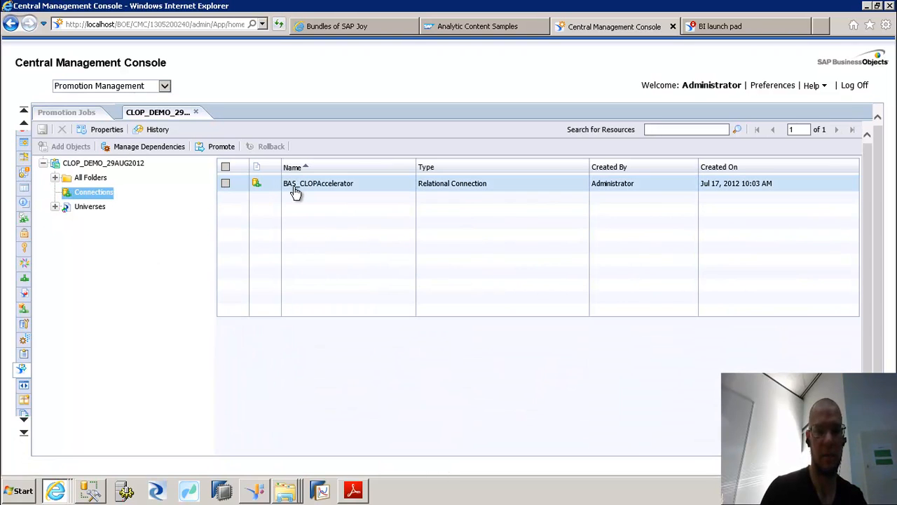
pyautogui.click(83, 207)
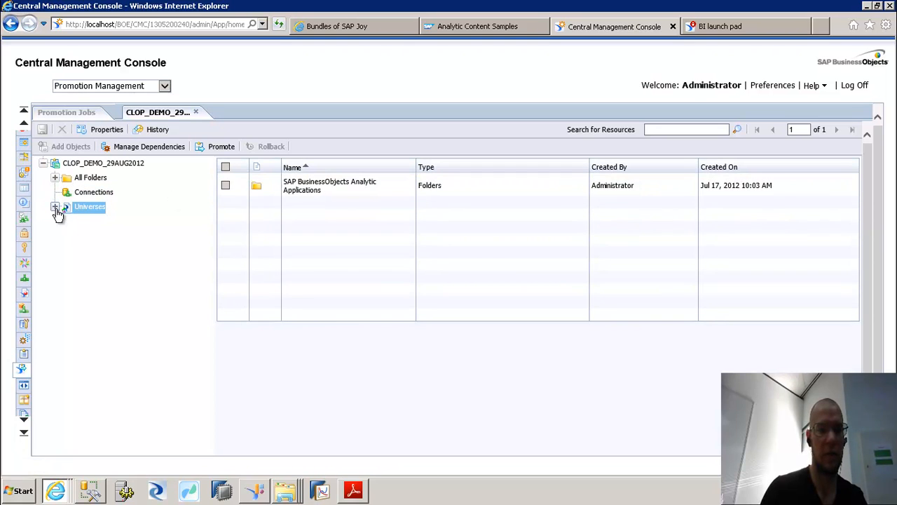
pyautogui.click(55, 207)
pyautogui.click(105, 222)
pyautogui.click(293, 183)
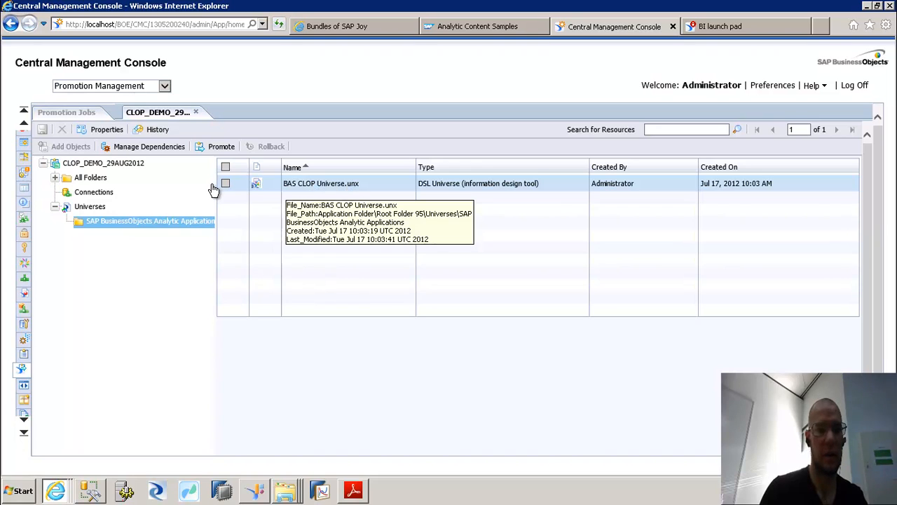
# Examine the Reports and Dashboards folders under Claims Optimization for Insurance in the promotion job, and close the job
pyautogui.click(67, 179)
pyautogui.click(55, 178)
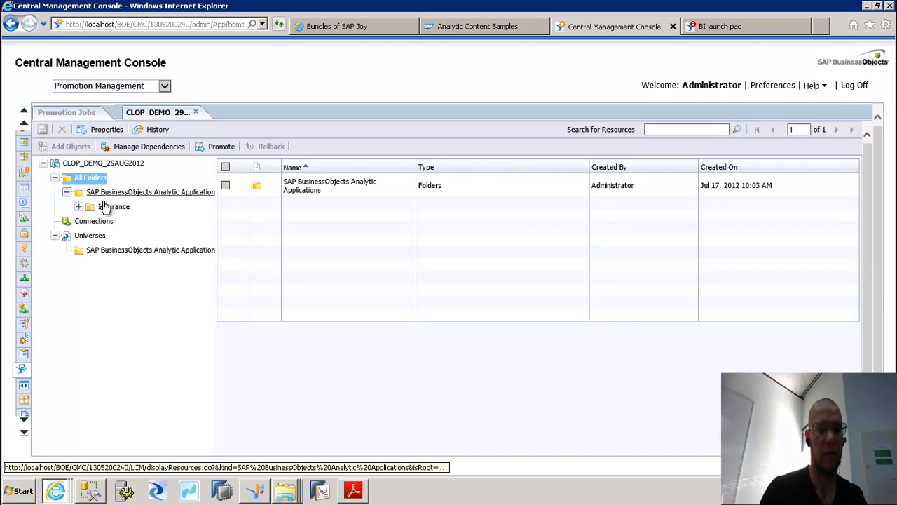
pyautogui.click(104, 207)
pyautogui.click(80, 208)
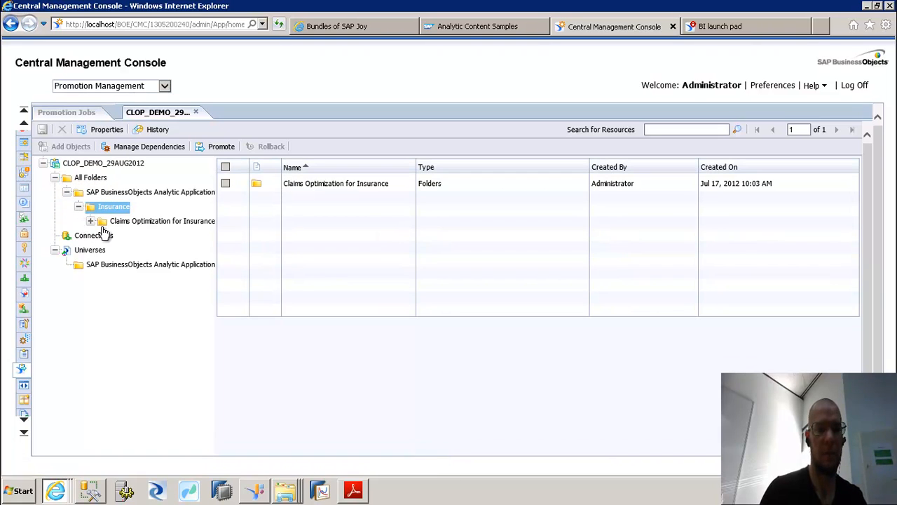
pyautogui.click(172, 221)
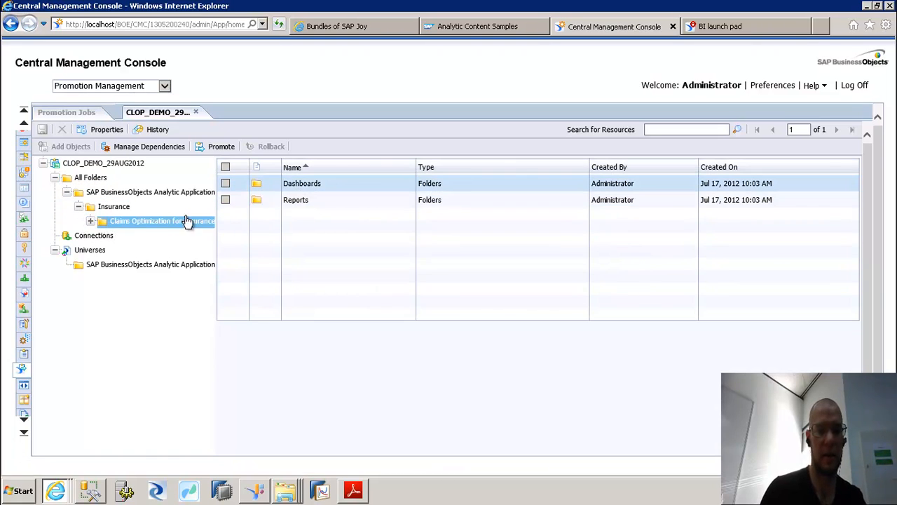
pyautogui.click(90, 222)
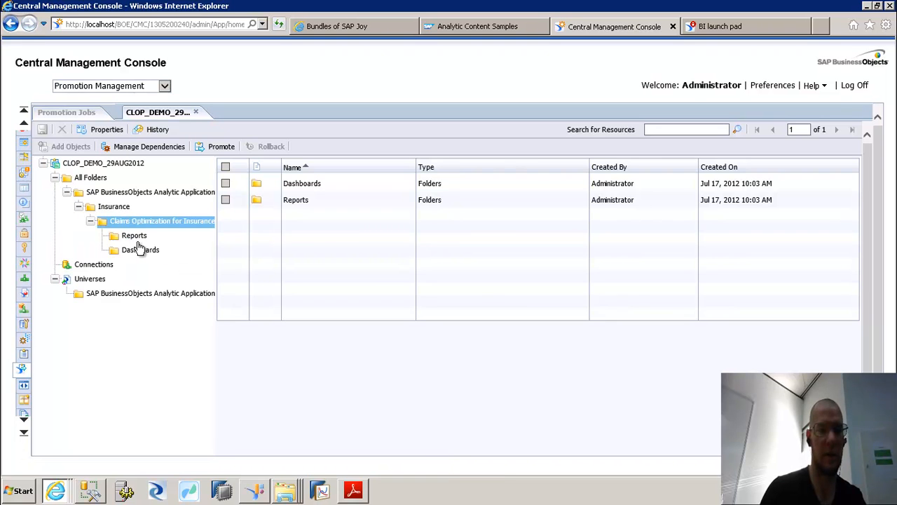
pyautogui.click(133, 237)
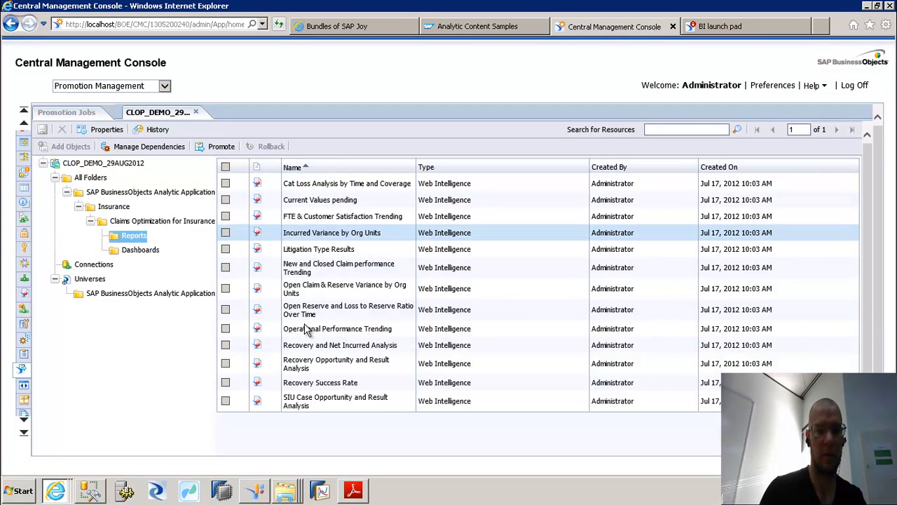
pyautogui.click(143, 250)
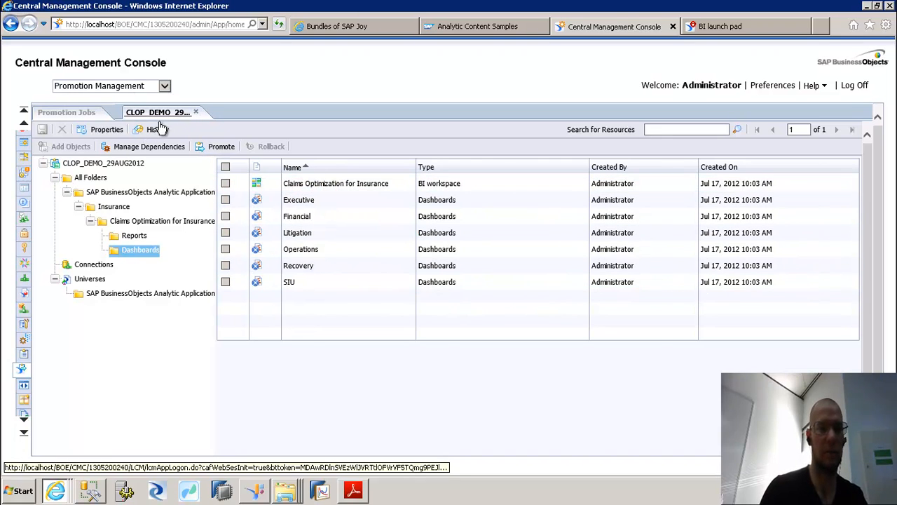
pyautogui.click(196, 113)
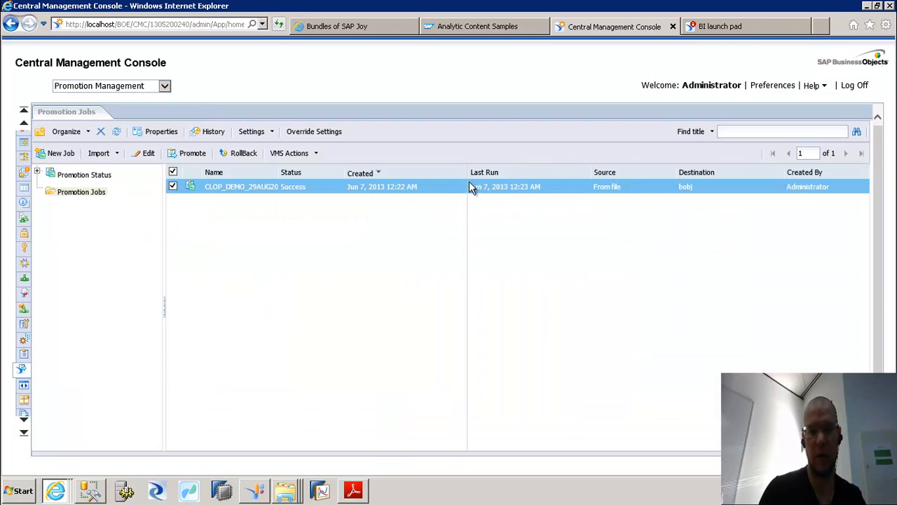
# Check the deployed Claims Optimization for Insurance reports under SAP BusinessObjects Analytic Applications in CMC Folders, and return to the Installation Notes
pyautogui.click(24, 123)
pyautogui.click(25, 153)
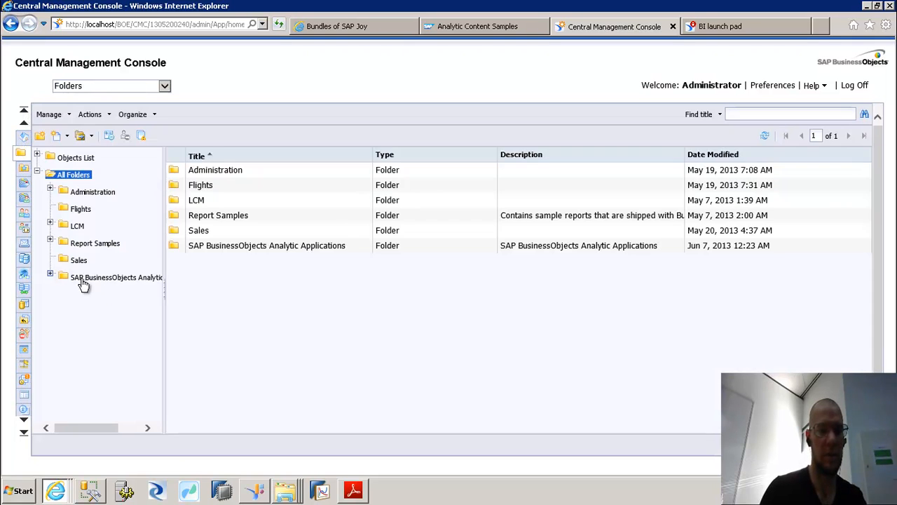
pyautogui.click(83, 279)
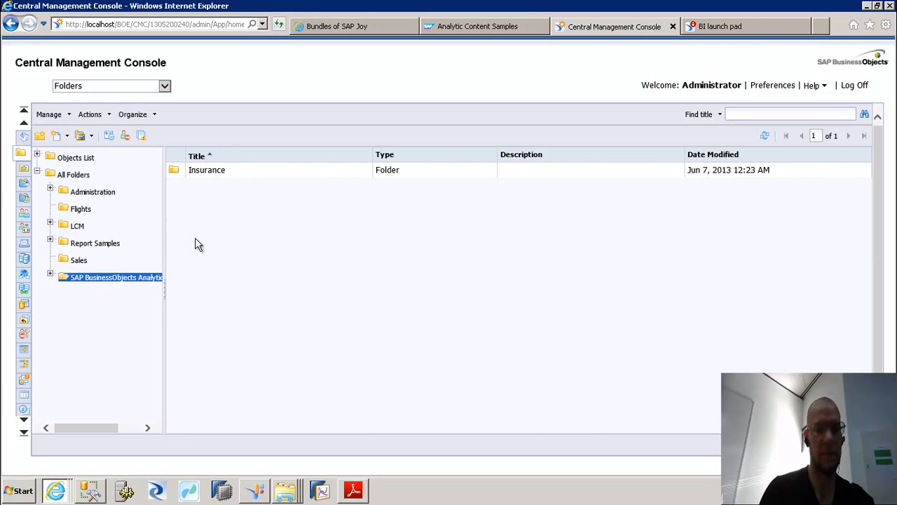
pyautogui.doubleClick(200, 172)
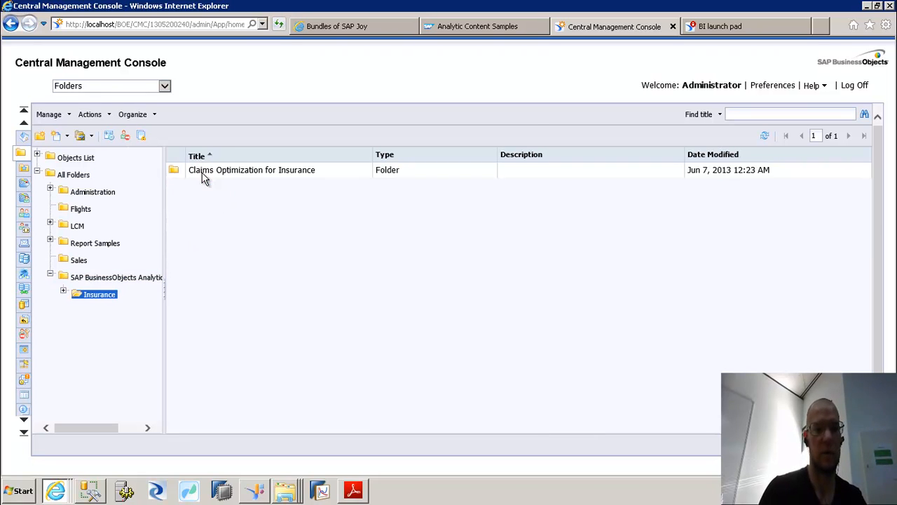
pyautogui.click(206, 175)
pyautogui.doubleClick(204, 174)
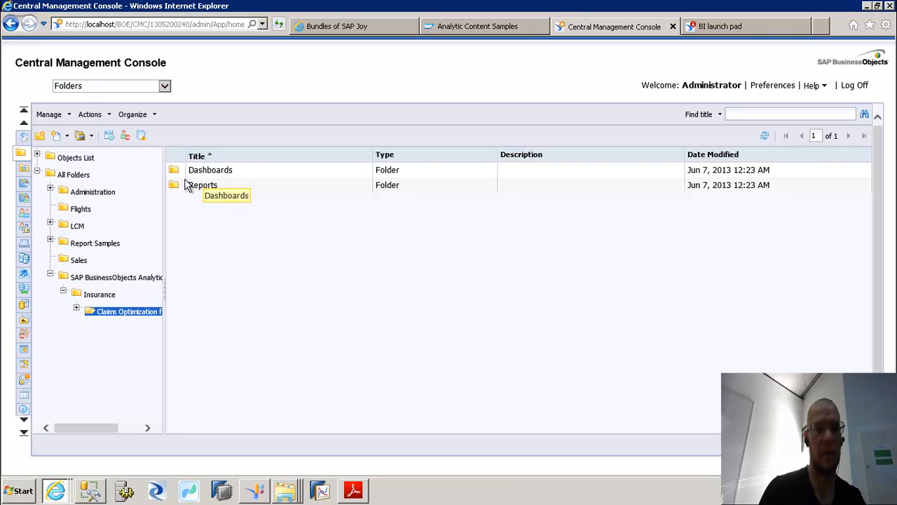
pyautogui.click(205, 186)
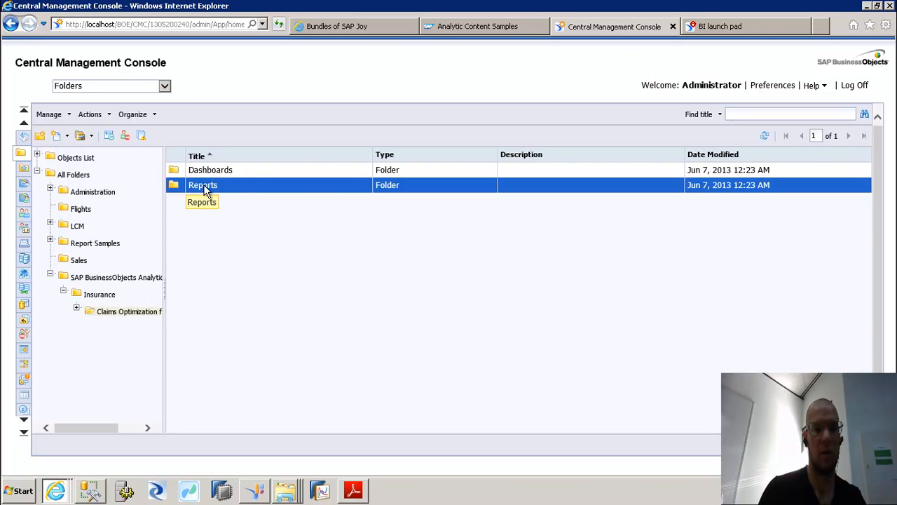
pyautogui.doubleClick(205, 187)
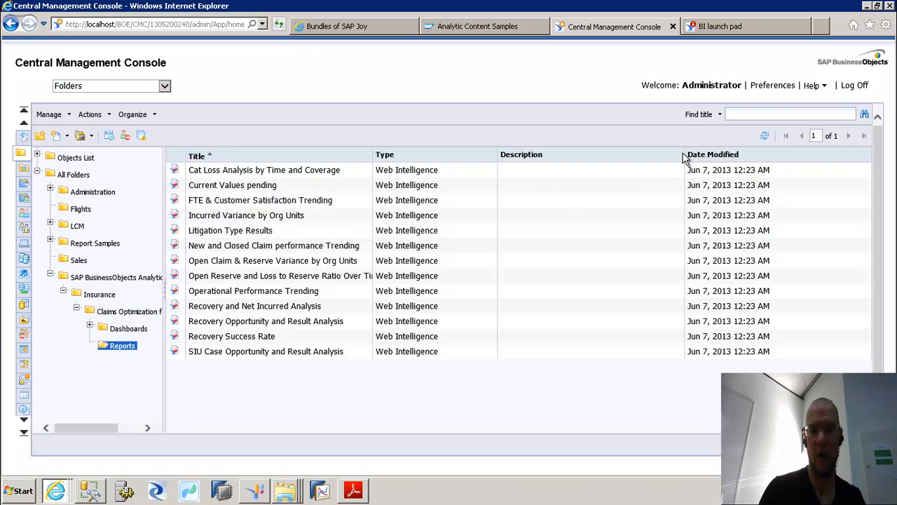
pyautogui.click(867, 8)
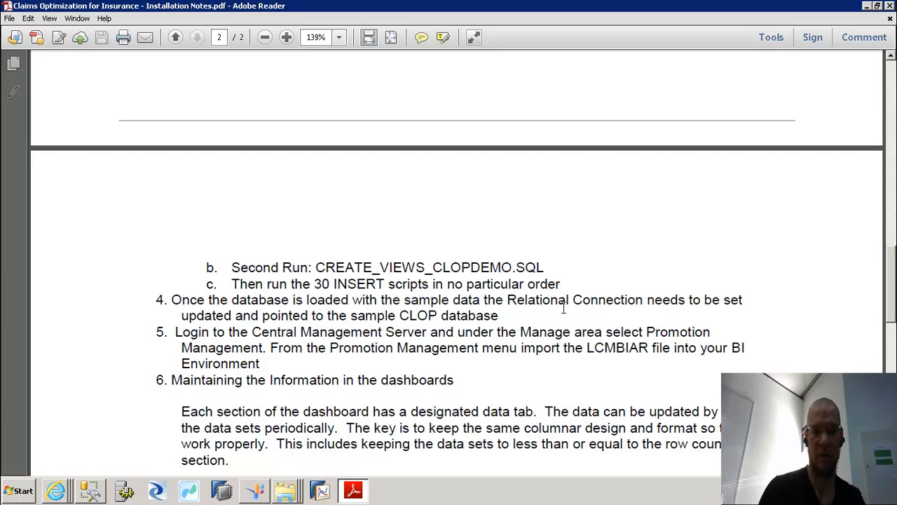
pyautogui.click(254, 490)
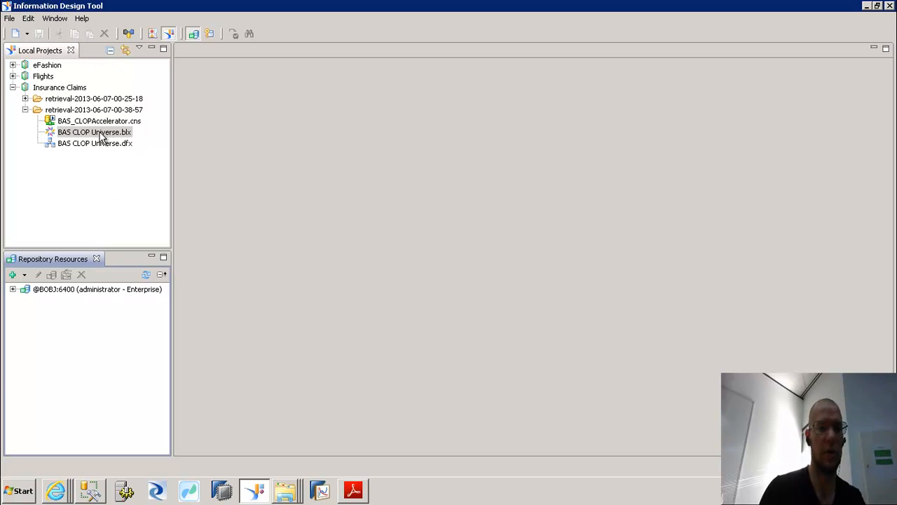
pyautogui.click(12, 290)
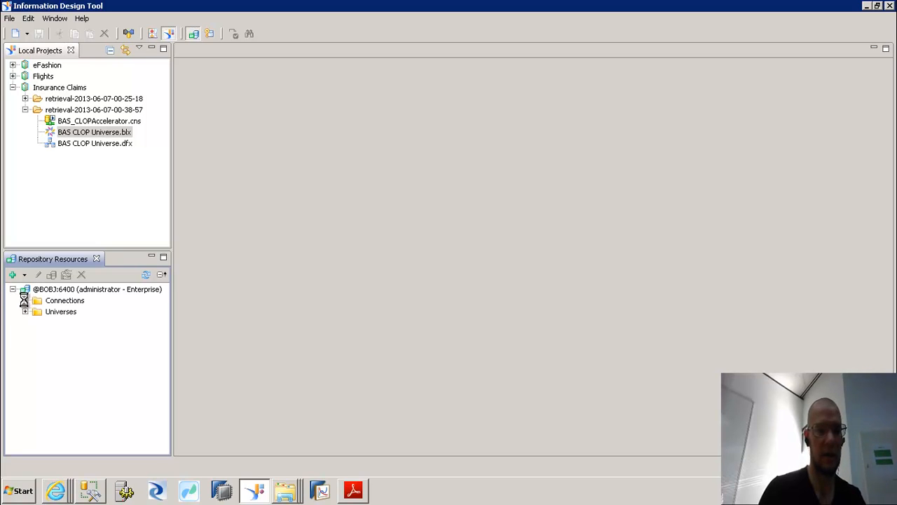
pyautogui.click(25, 300)
pyautogui.rightClick(94, 324)
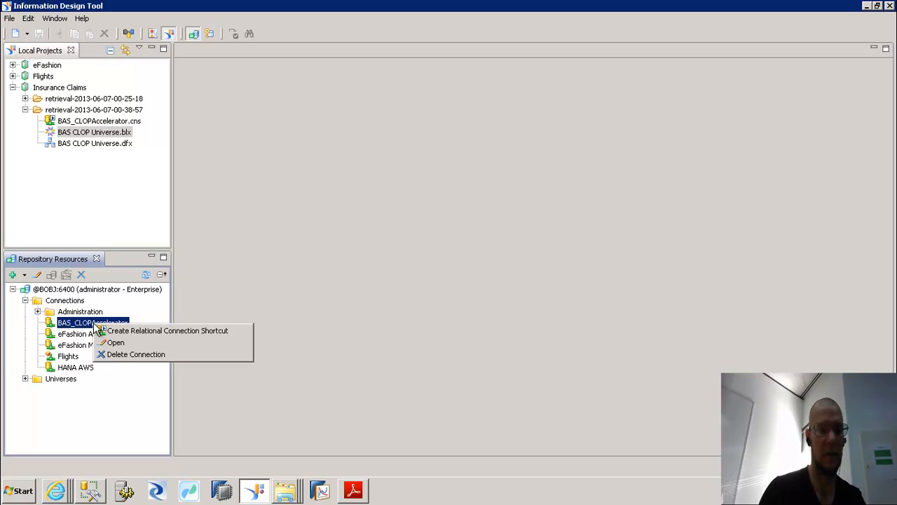
pyautogui.click(112, 342)
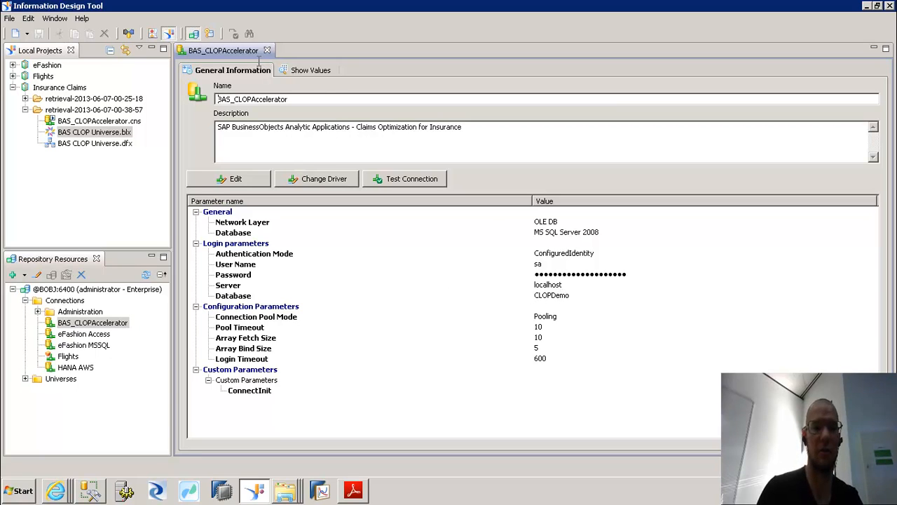
# Test the BAS_CLOPAccelerator connection to the CLOPDemo database, and close the test result and the connection
pyautogui.click(414, 183)
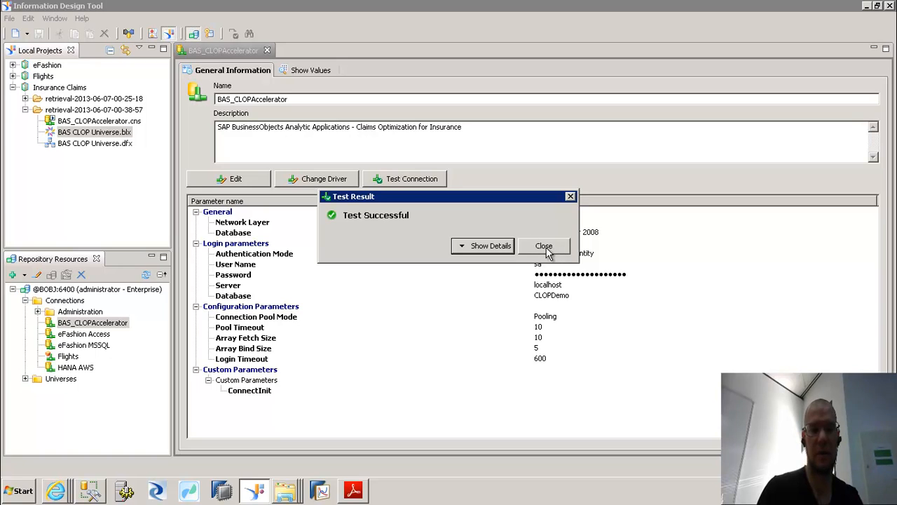
pyautogui.click(545, 247)
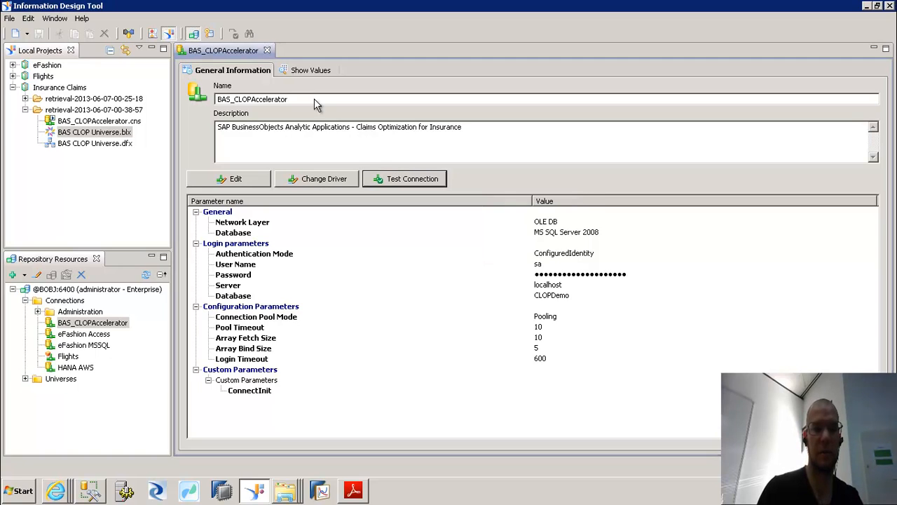
pyautogui.click(267, 50)
# Open the BAS CLOP Universe.dfx data foundation, show the values of the DIM_RECOVERY_TYPE table, and close both views
pyautogui.doubleClick(98, 143)
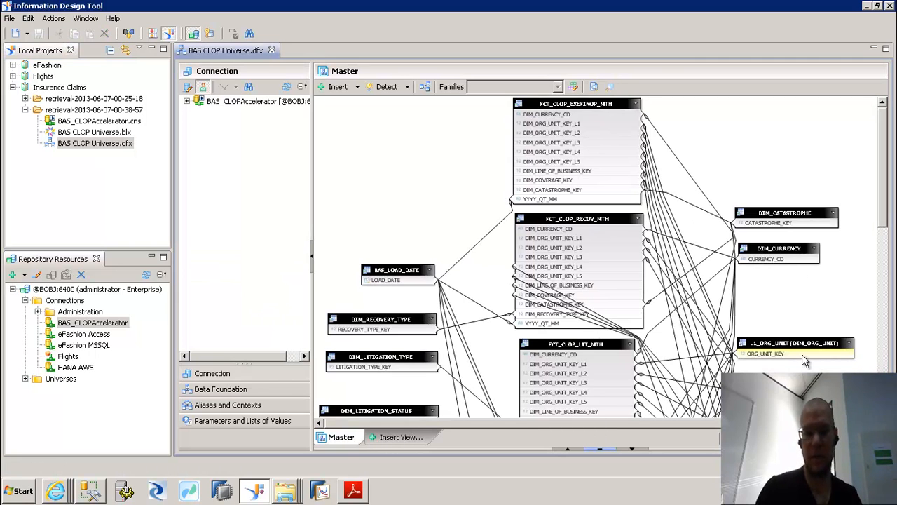
pyautogui.rightClick(390, 318)
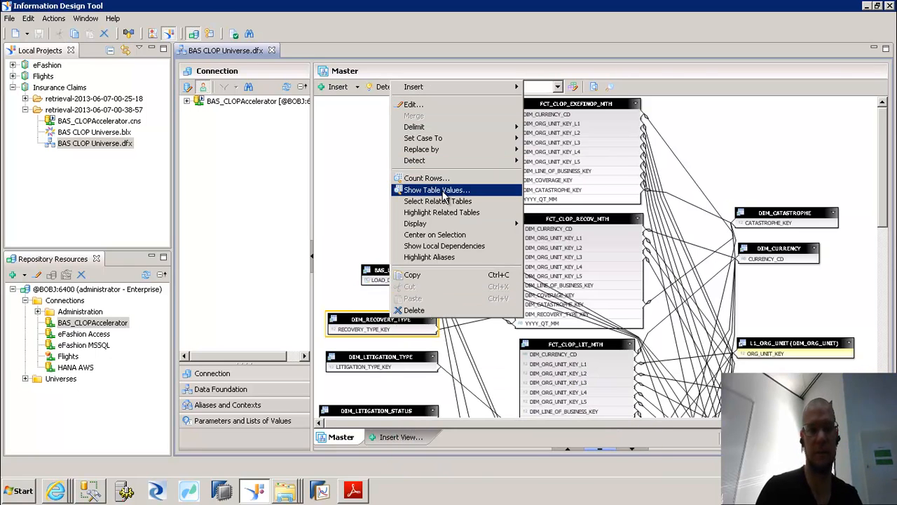
pyautogui.click(403, 190)
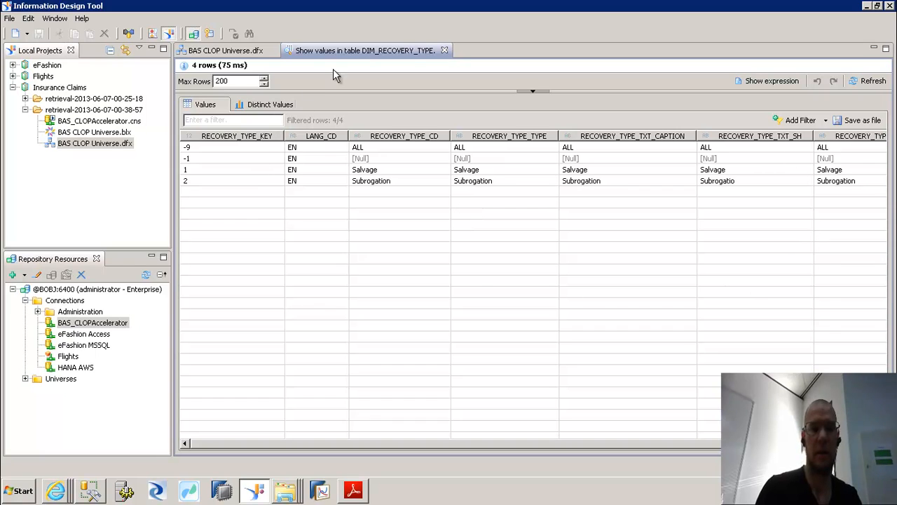
pyautogui.click(444, 50)
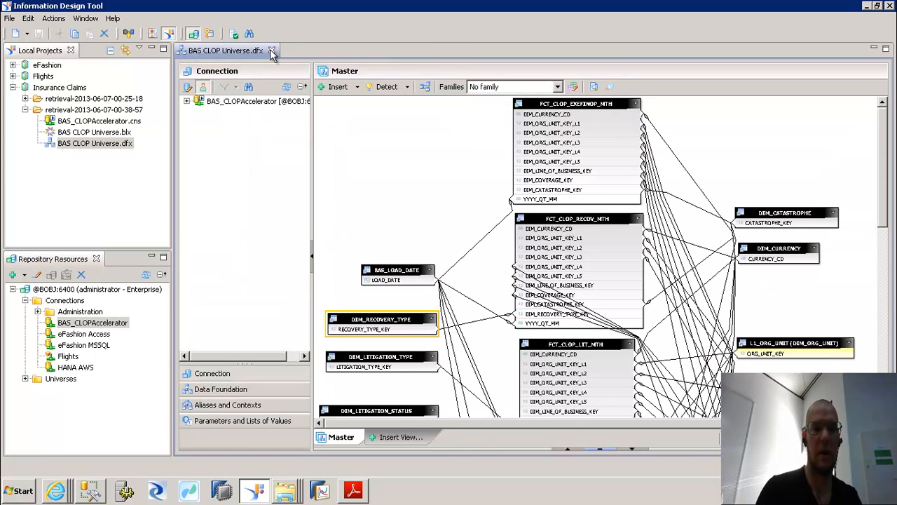
pyautogui.click(275, 51)
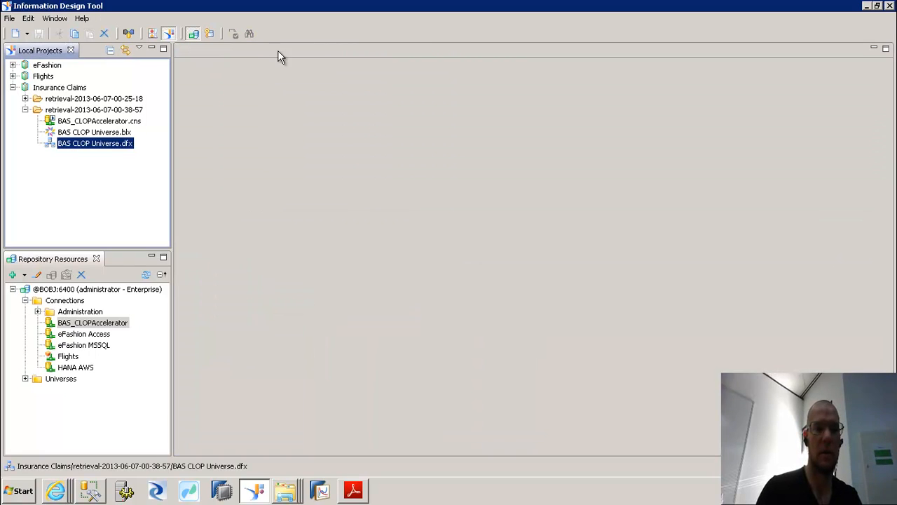
# Open the BAS CLOP Universe.blx business layer and examine the objects in its Level 3 Organization Unit folder
pyautogui.doubleClick(112, 133)
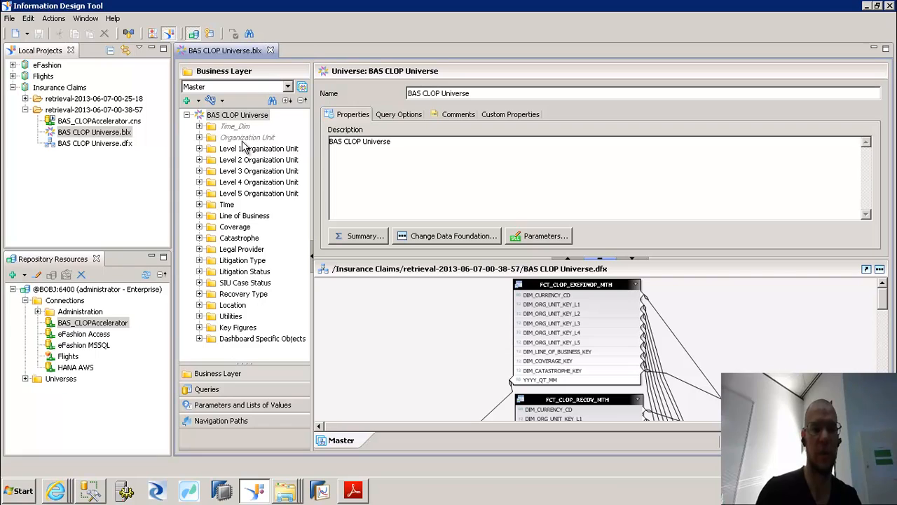
pyautogui.click(199, 171)
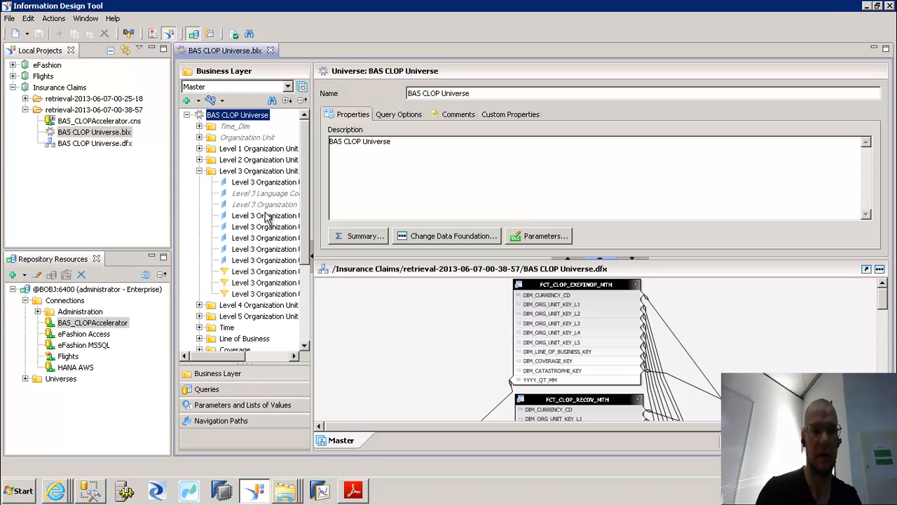
pyautogui.click(200, 172)
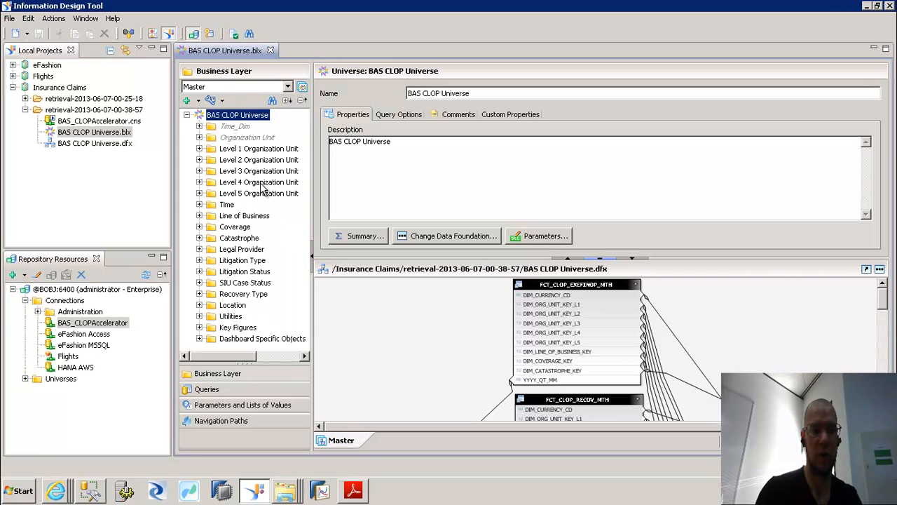
# Examine the Executive and Litigation actual measures under Key Figures in the business layer, and collapse the Key Figures folder
pyautogui.click(199, 327)
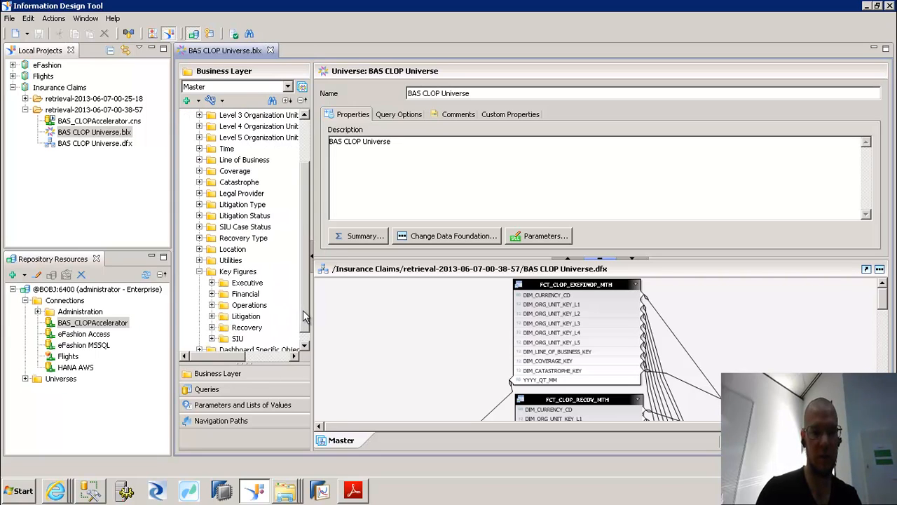
pyautogui.click(211, 283)
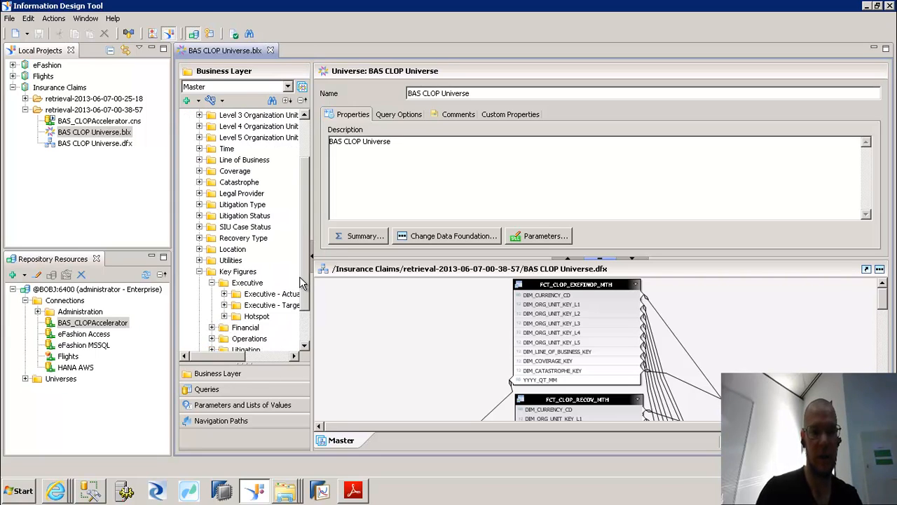
pyautogui.click(224, 295)
pyautogui.moveTo(304, 248); pyautogui.dragTo(299, 324)
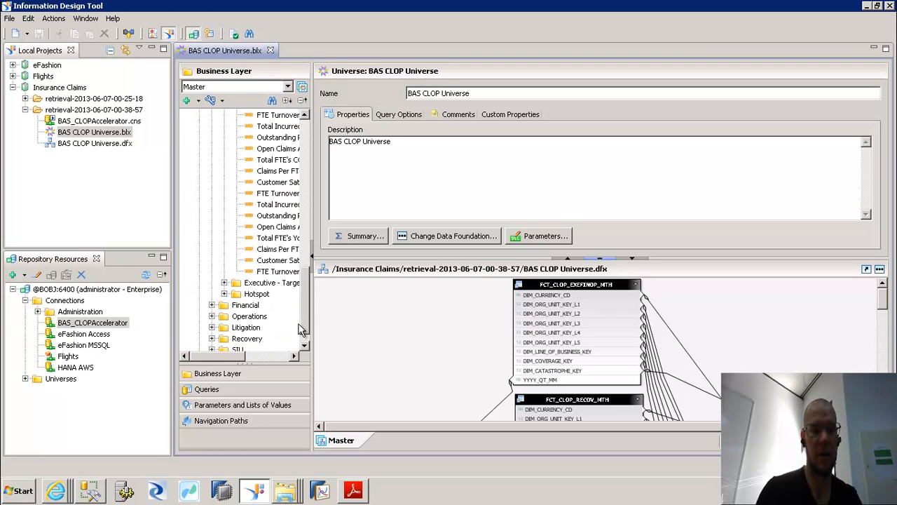
pyautogui.click(211, 328)
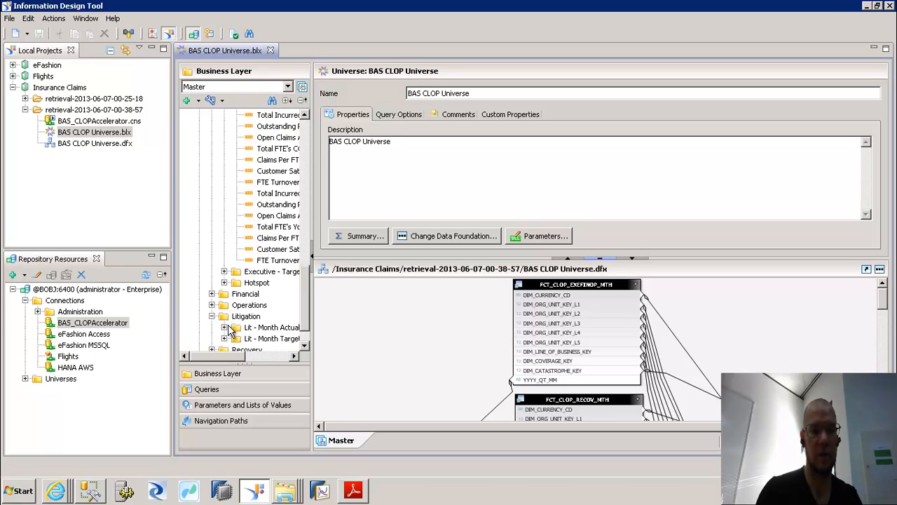
pyautogui.click(225, 328)
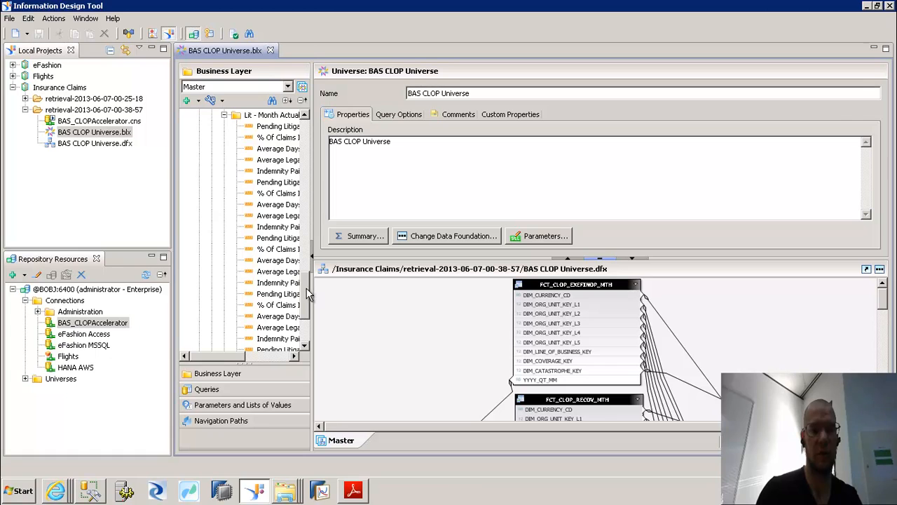
pyautogui.scroll(-3, 309, 317)
pyautogui.moveTo(309, 317); pyautogui.dragTo(310, 133)
pyautogui.click(200, 328)
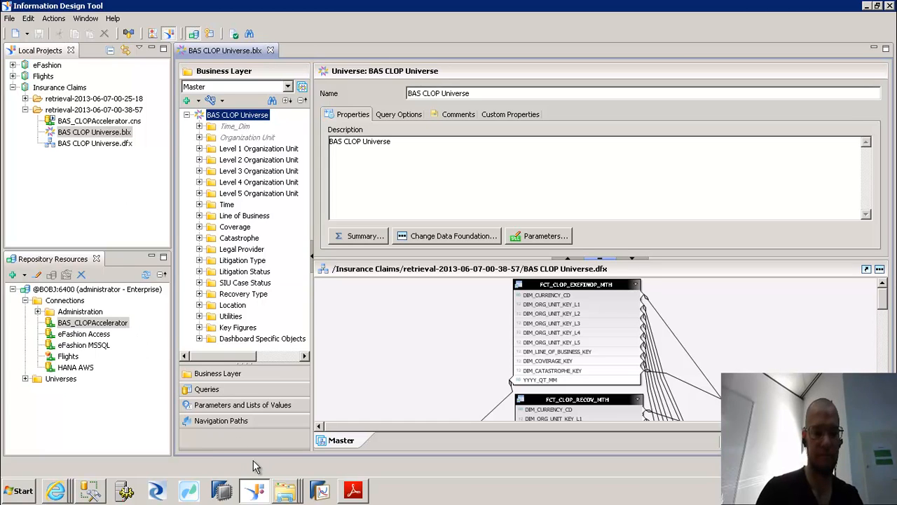
# Switch to the BI launch pad and show the Reports folder under Claims Optimization for Insurance
pyautogui.click(256, 497)
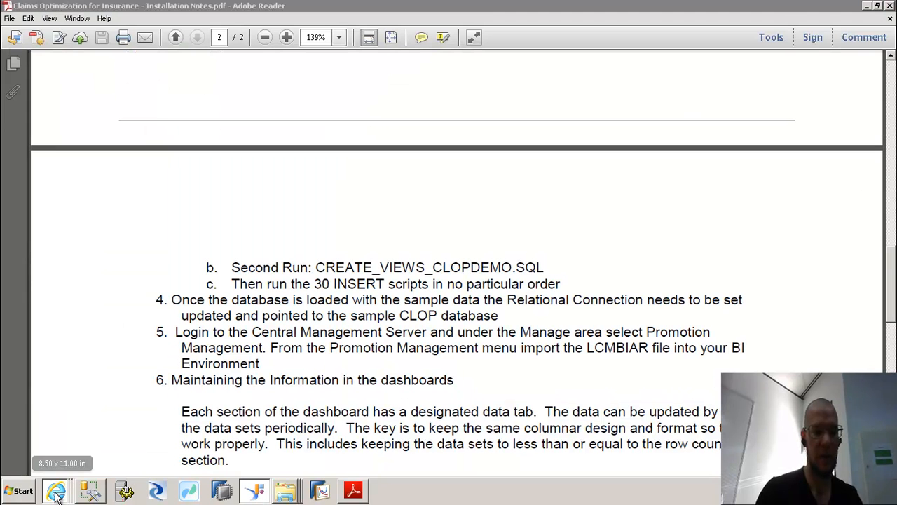
pyautogui.click(54, 493)
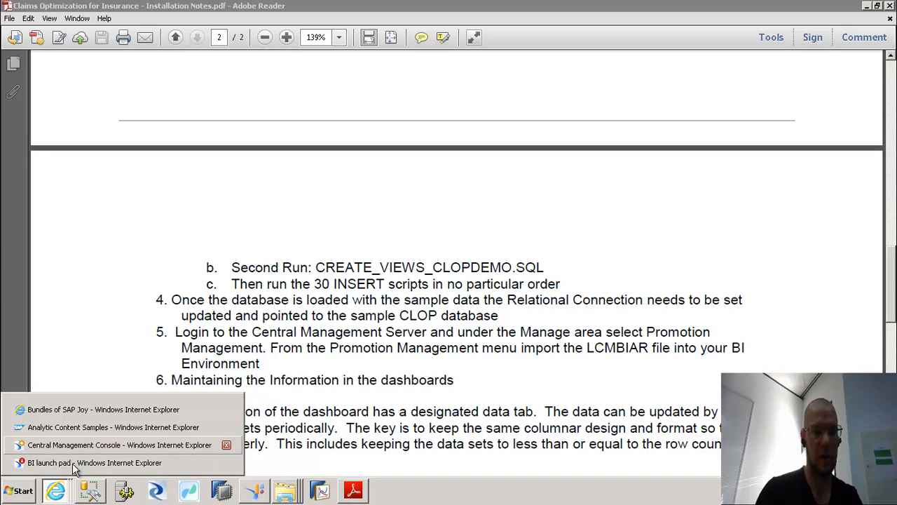
pyautogui.click(72, 463)
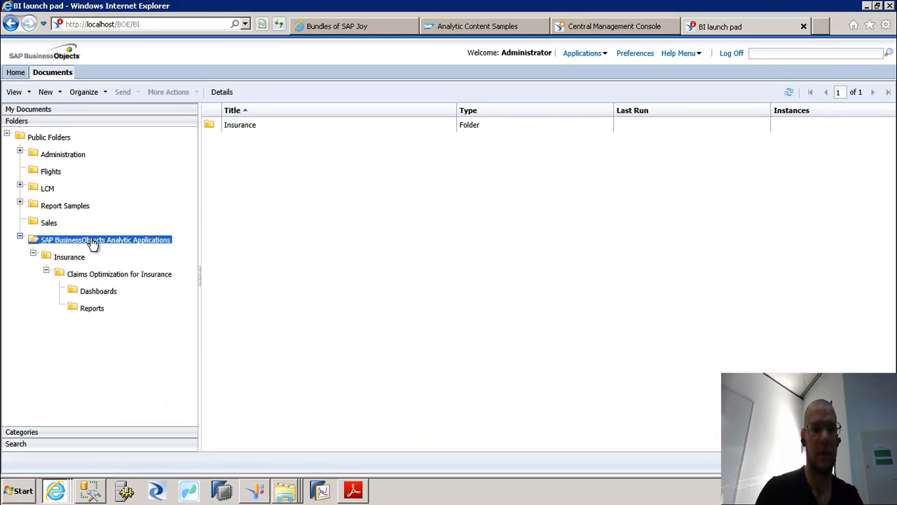
pyautogui.click(92, 308)
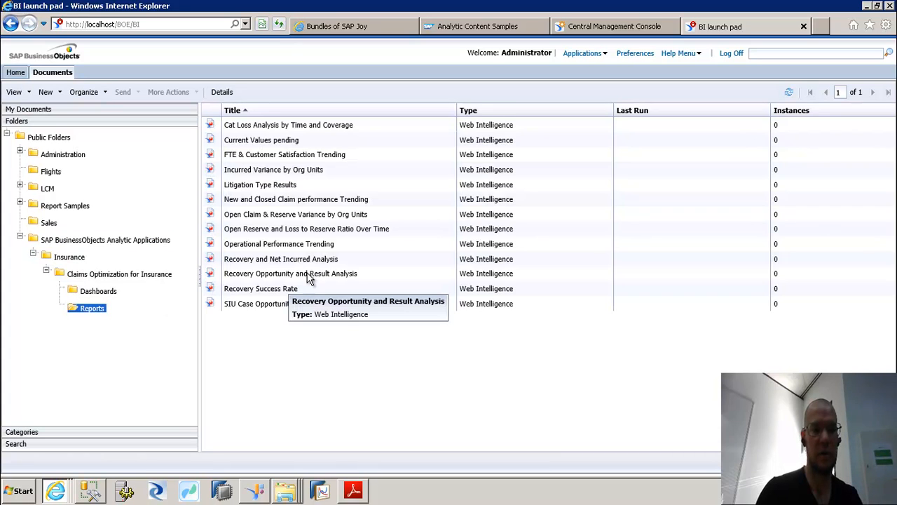
# View the Litigation Type Results report, examine its Region_East section, and close the report without saving
pyautogui.rightClick(271, 187)
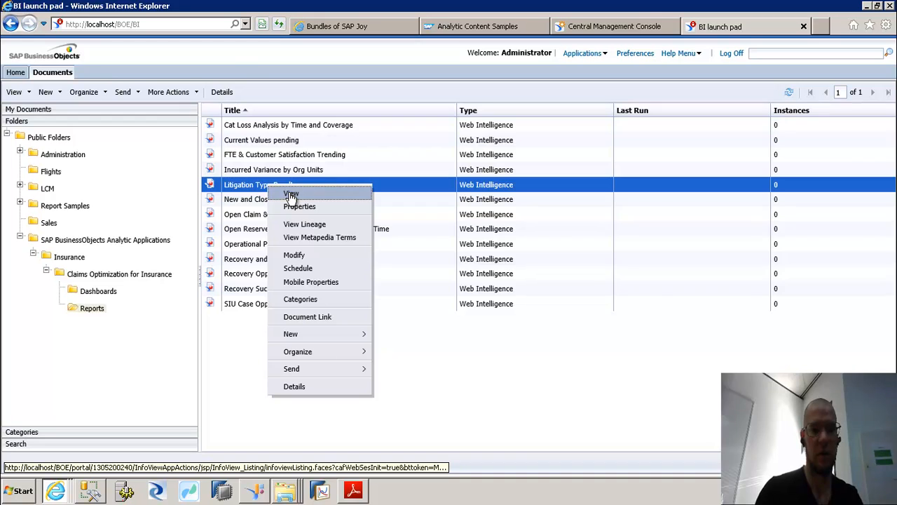
pyautogui.click(289, 192)
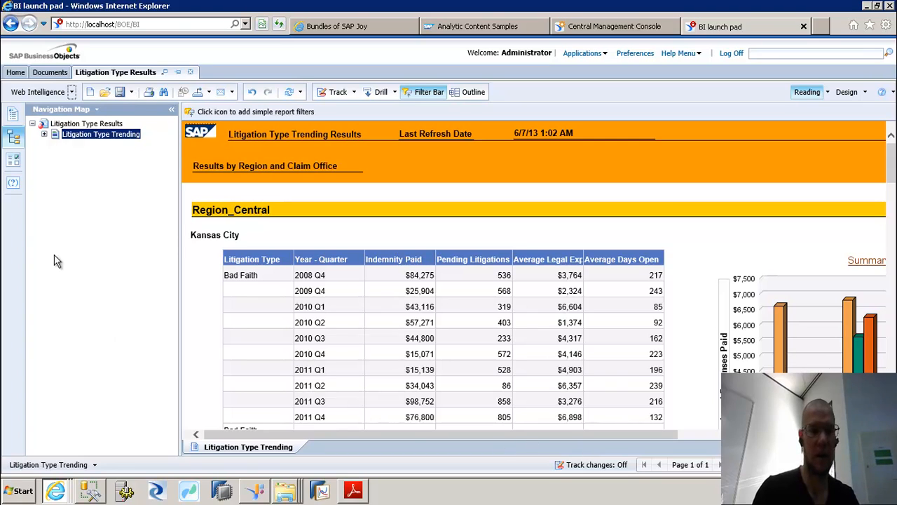
pyautogui.click(44, 134)
pyautogui.click(82, 157)
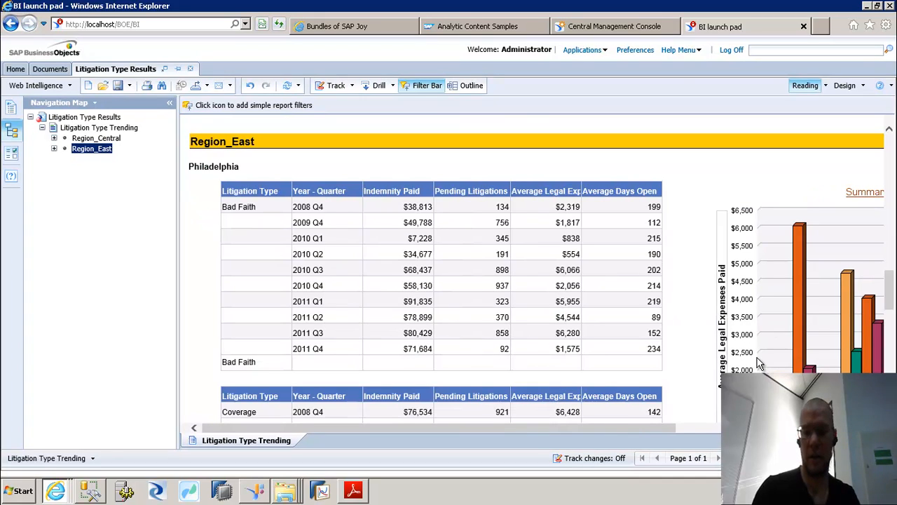
pyautogui.moveTo(661, 429); pyautogui.dragTo(430, 423)
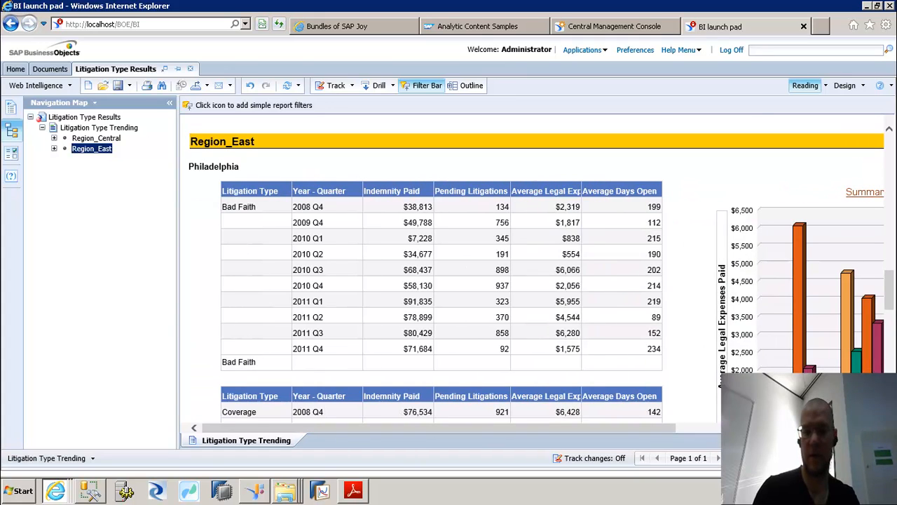
pyautogui.click(892, 346)
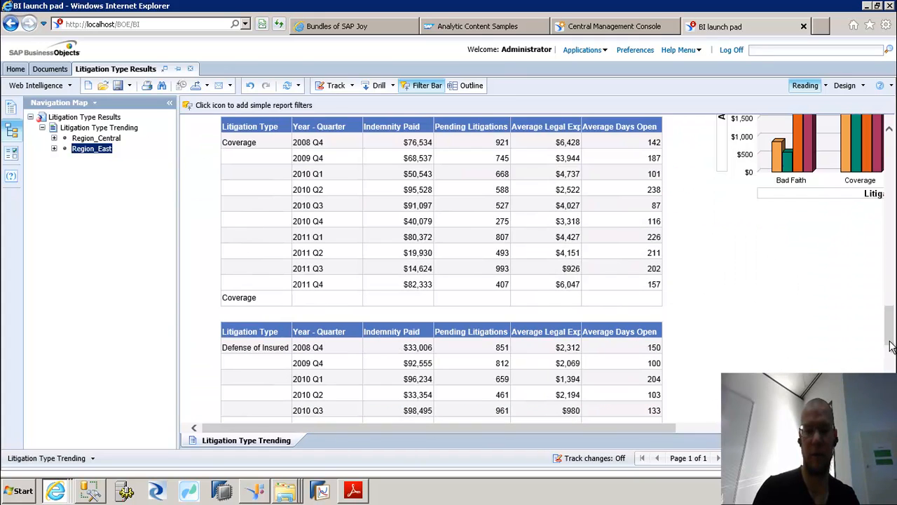
pyautogui.click(190, 68)
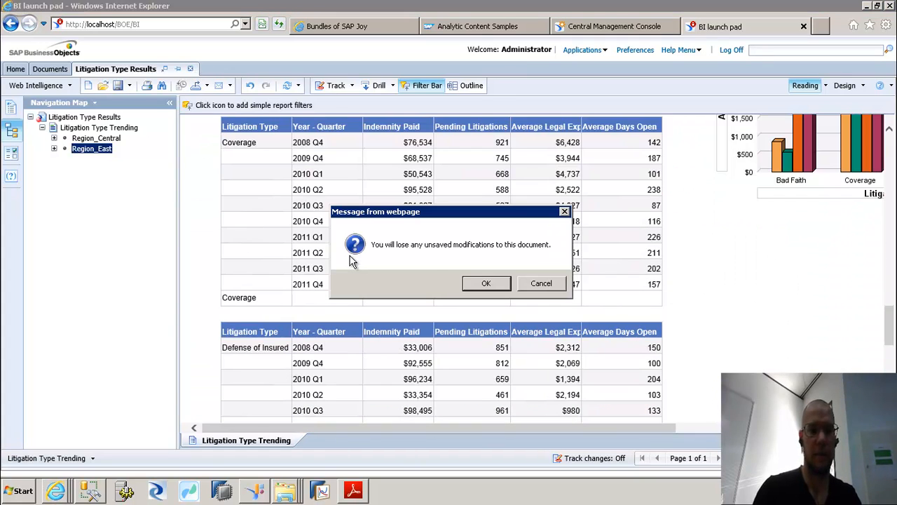
pyautogui.click(487, 284)
# View the Cat Loss Analysis by Time and Coverage report, and close it without saving
pyautogui.click(278, 137)
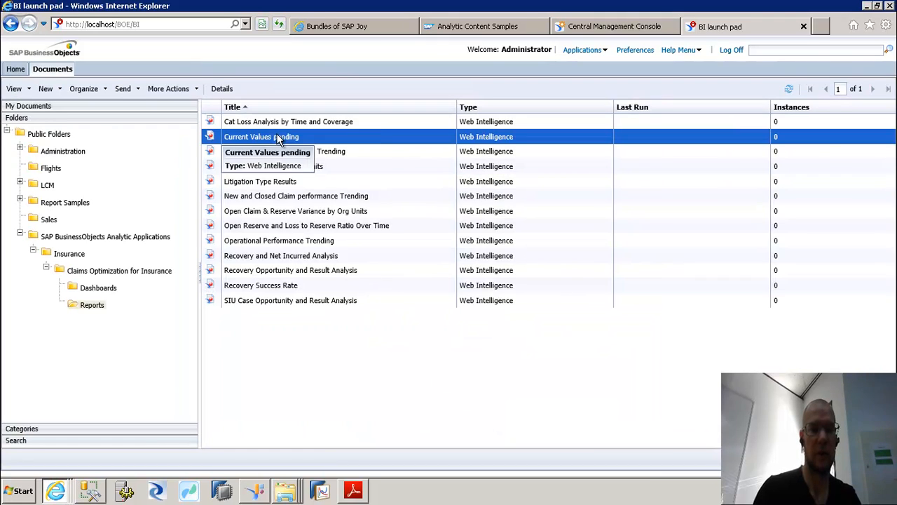
pyautogui.rightClick(279, 138)
pyautogui.rightClick(265, 123)
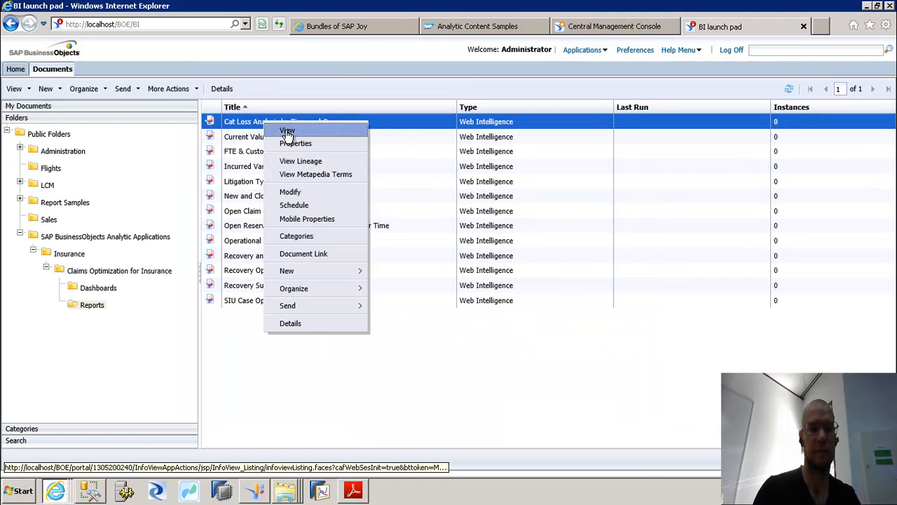
pyautogui.click(288, 133)
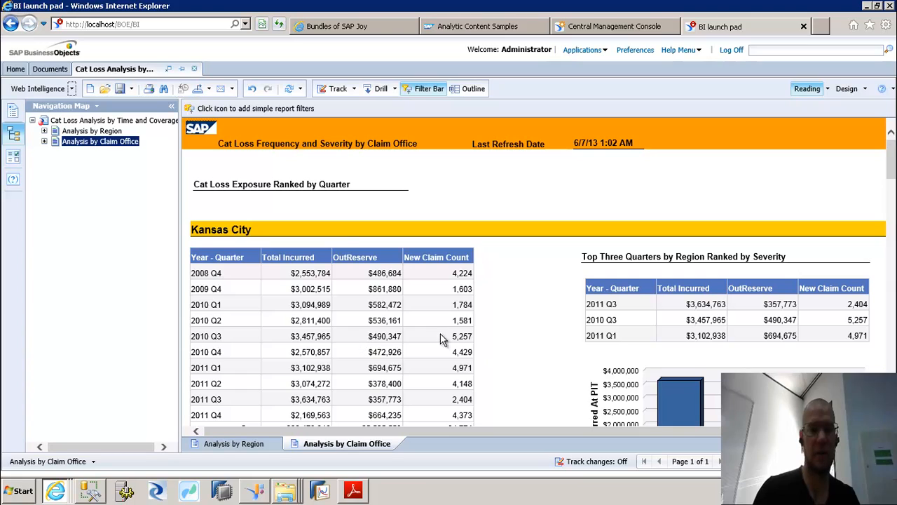
pyautogui.click(194, 68)
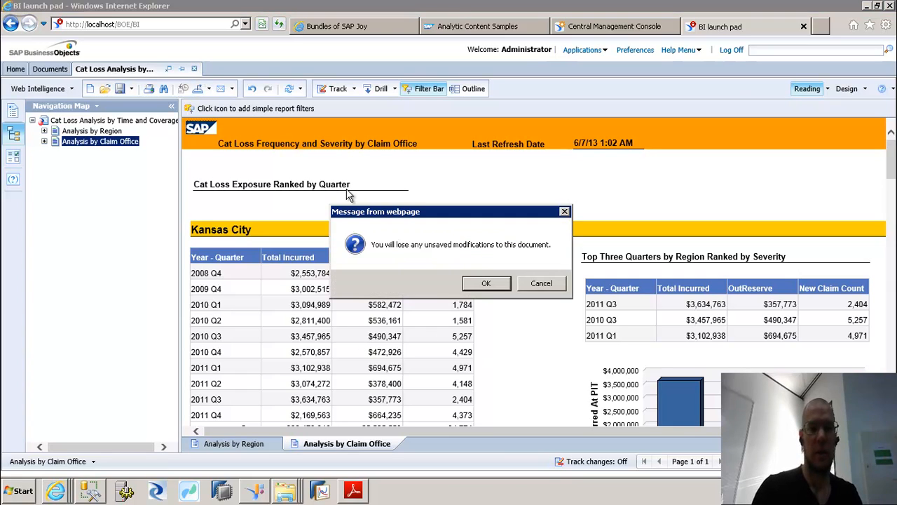
pyautogui.click(489, 287)
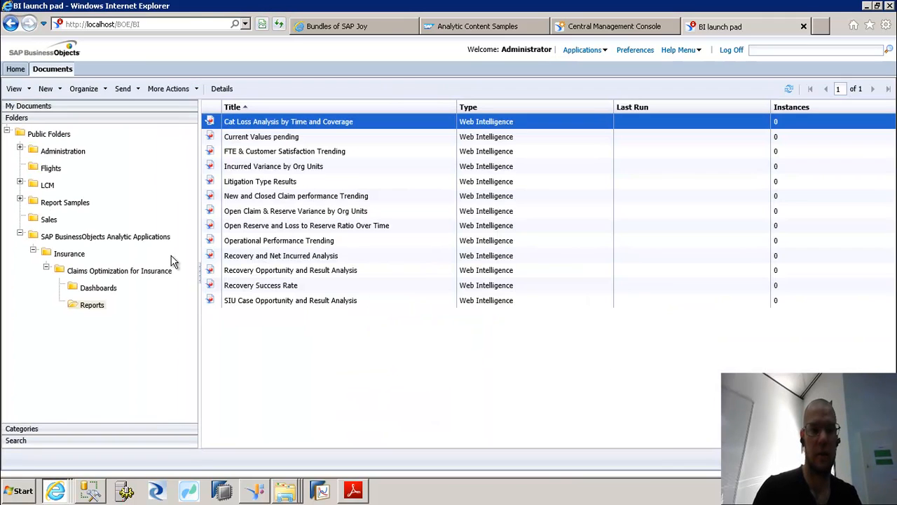
# Open the Claims Optimization for Insurance BI workspace from the Dashboards folder and dismiss the query result error
pyautogui.click(99, 289)
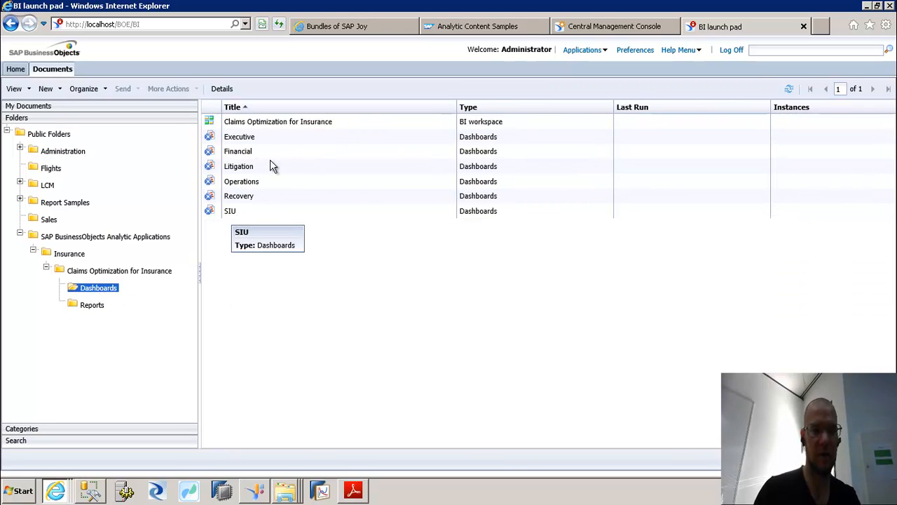
pyautogui.rightClick(290, 124)
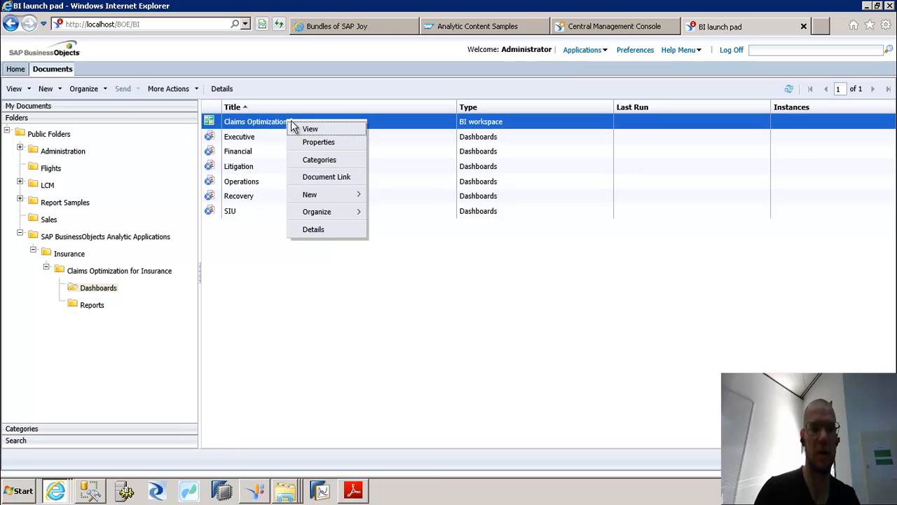
pyautogui.click(312, 131)
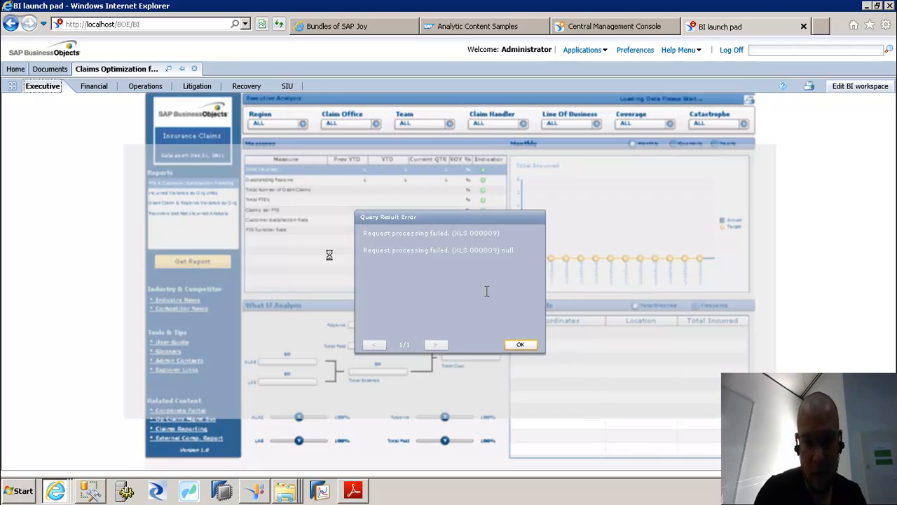
pyautogui.click(521, 347)
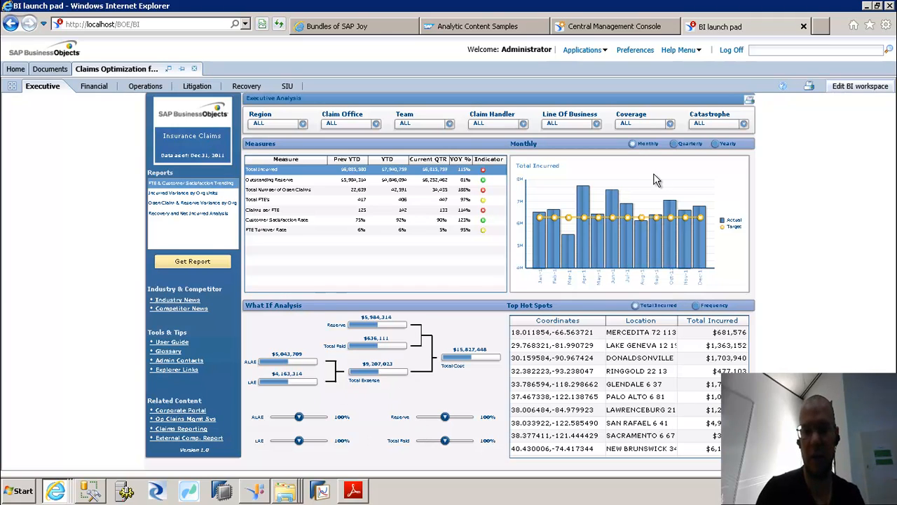
# On the Executive dashboard, inspect the monthly incurred chart, and chart Total Number of Open Claims and Customer Satisfaction Rate
pyautogui.moveTo(599, 237)
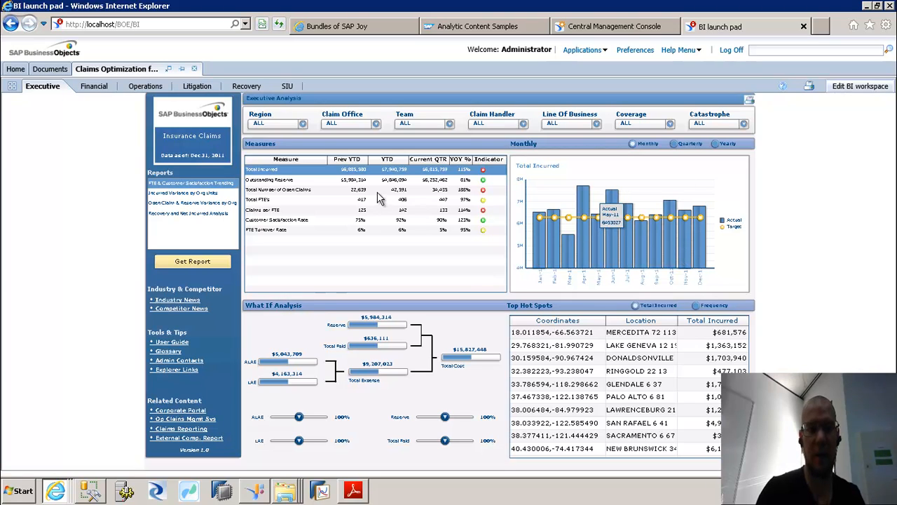
pyautogui.click(282, 192)
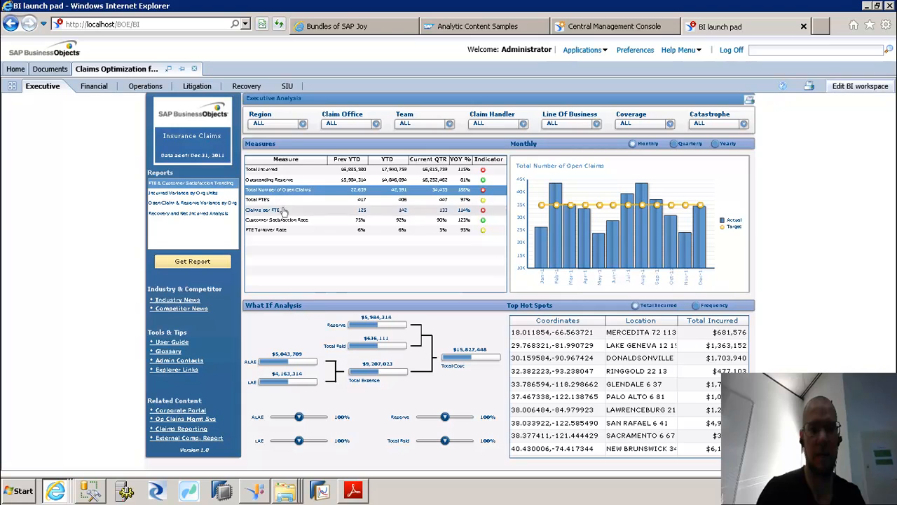
pyautogui.click(284, 221)
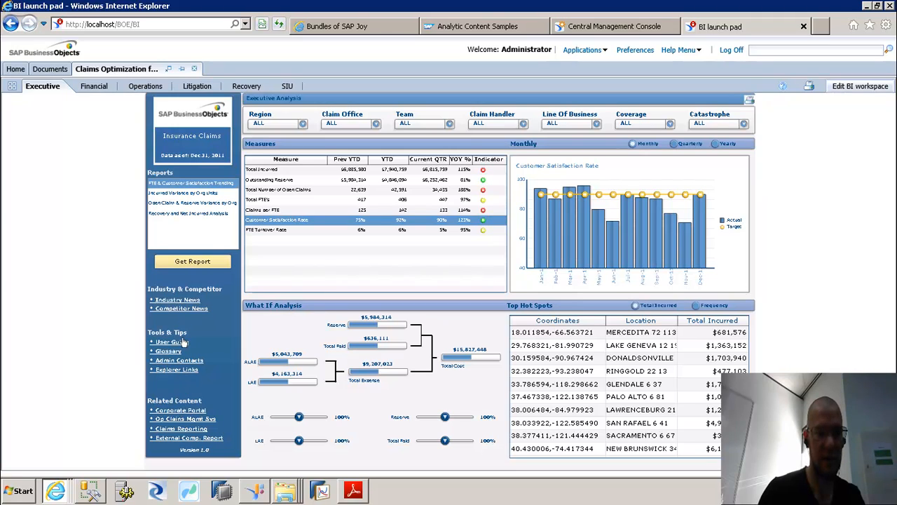
# Get the Incurred Variance by Org Units report from the Executive dashboard and run its query for year 2010
pyautogui.click(193, 196)
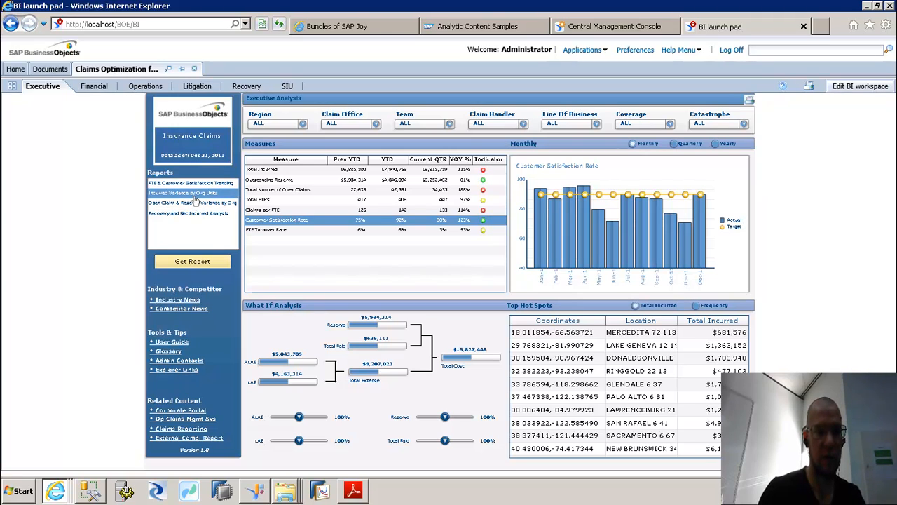
pyautogui.click(193, 261)
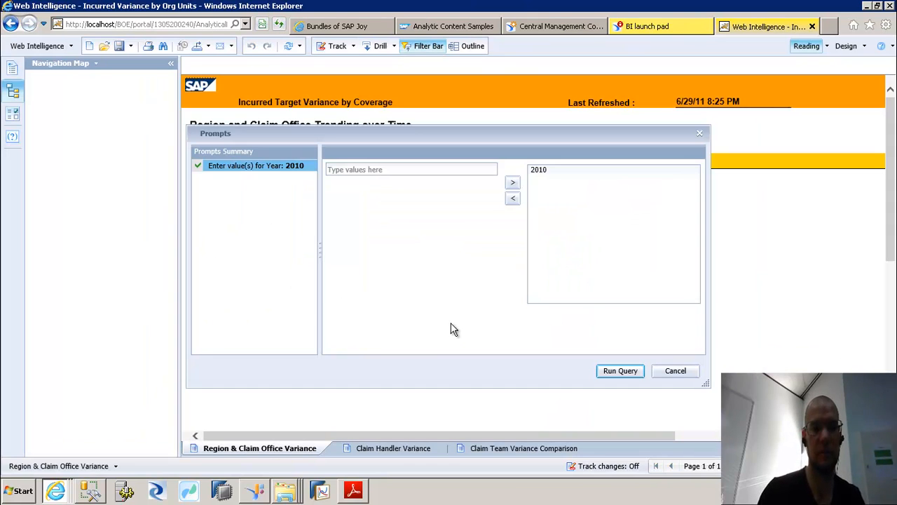
pyautogui.click(624, 370)
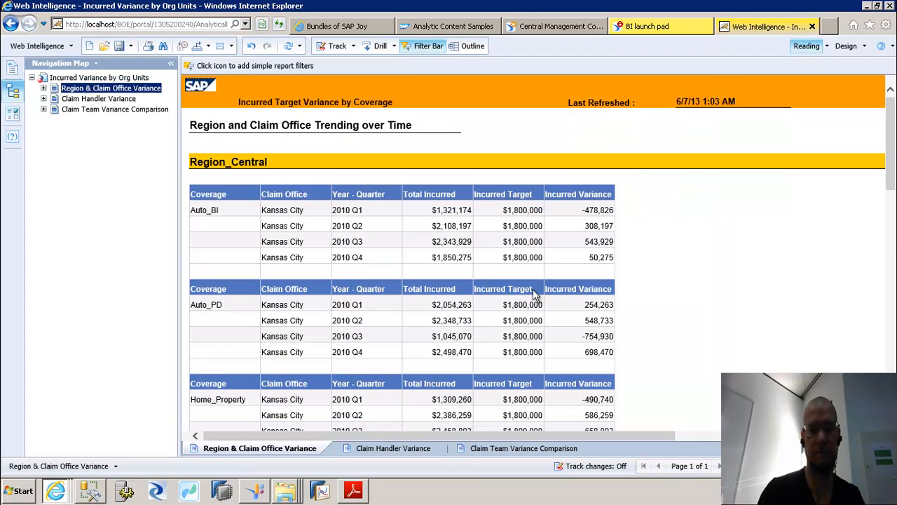
# Return to the BI launch pad and chart the Exp To Reserve Ratio measure on the workspace's Financial dashboard
pyautogui.click(651, 27)
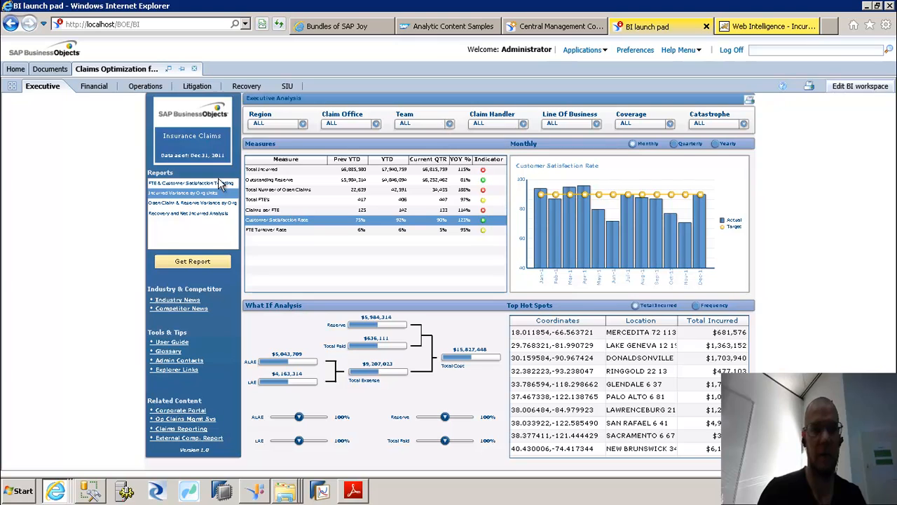
pyautogui.click(100, 91)
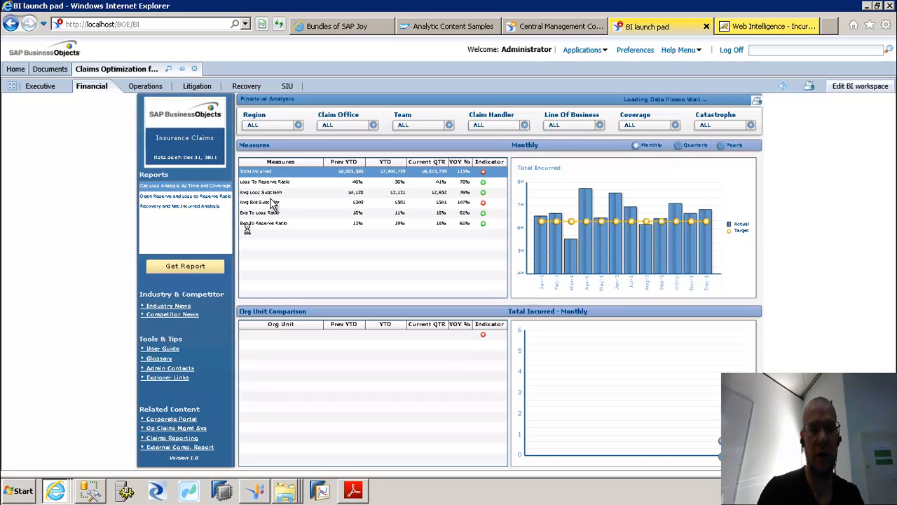
pyautogui.click(268, 205)
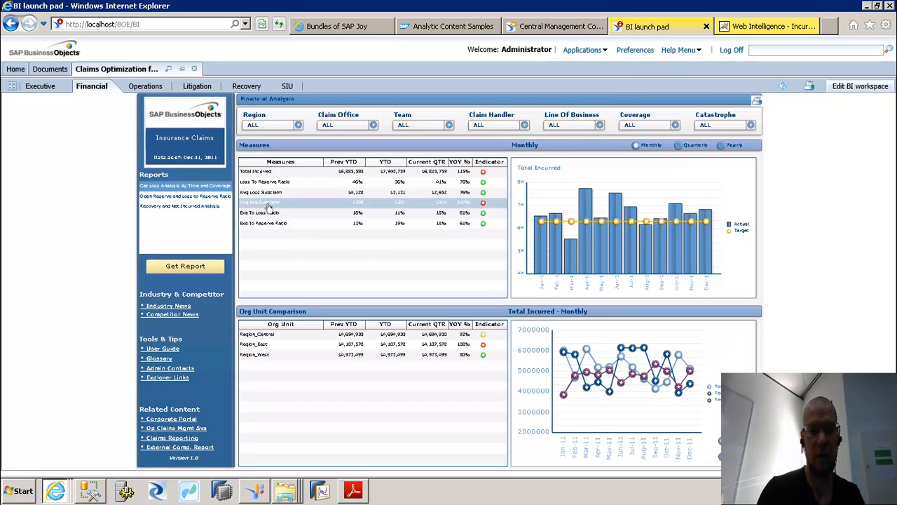
pyautogui.click(273, 224)
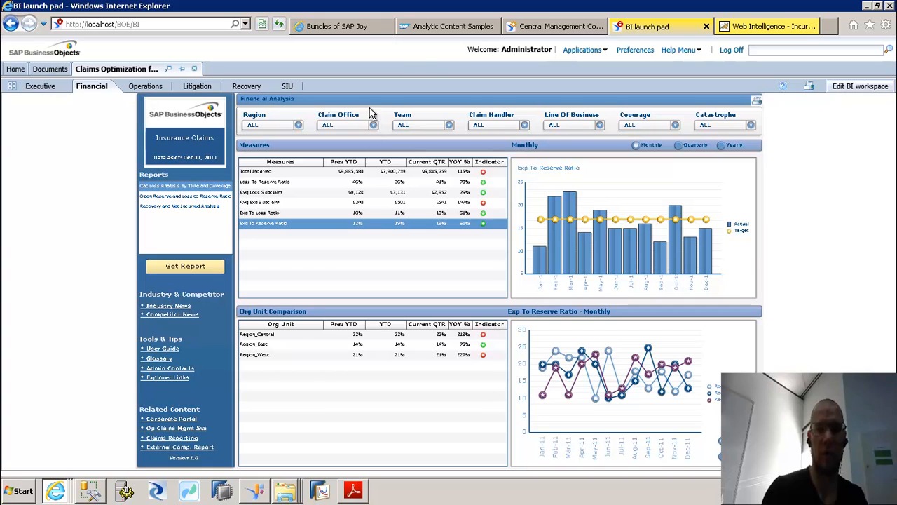
# Try the Claims Optimization for Insurance demo link on the Analytic Content Samples page, and close the workspace in the BI launch pad
pyautogui.click(452, 28)
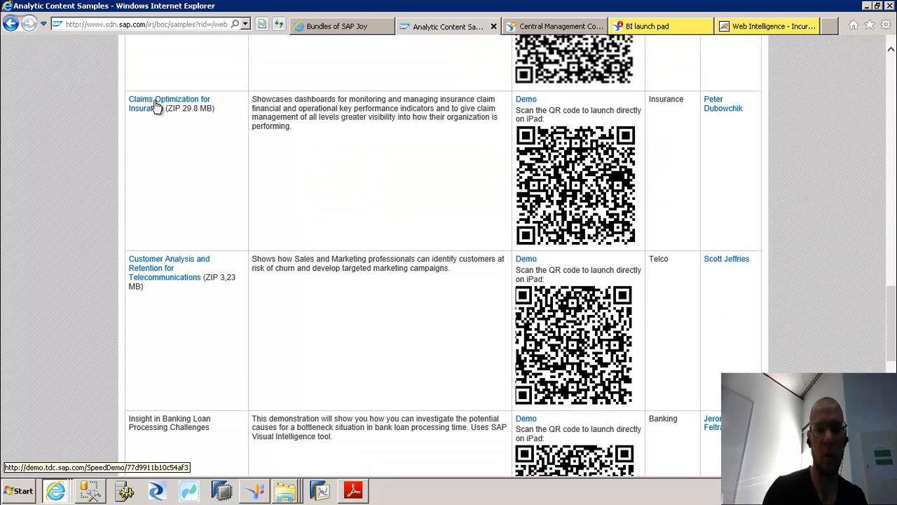
pyautogui.click(526, 100)
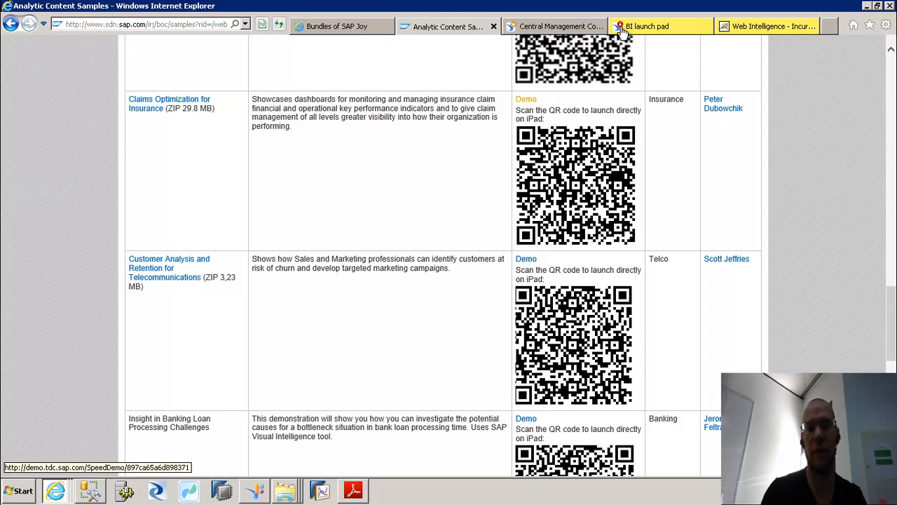
pyautogui.click(641, 31)
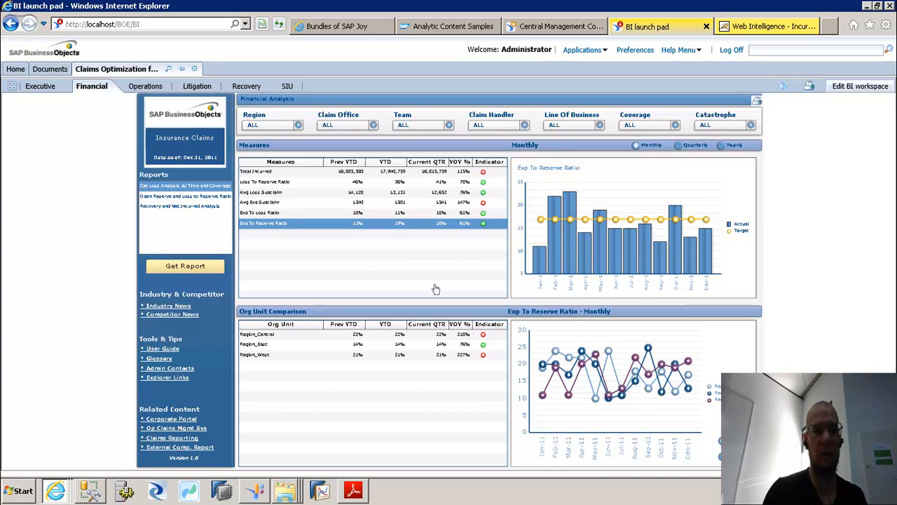
pyautogui.click(194, 68)
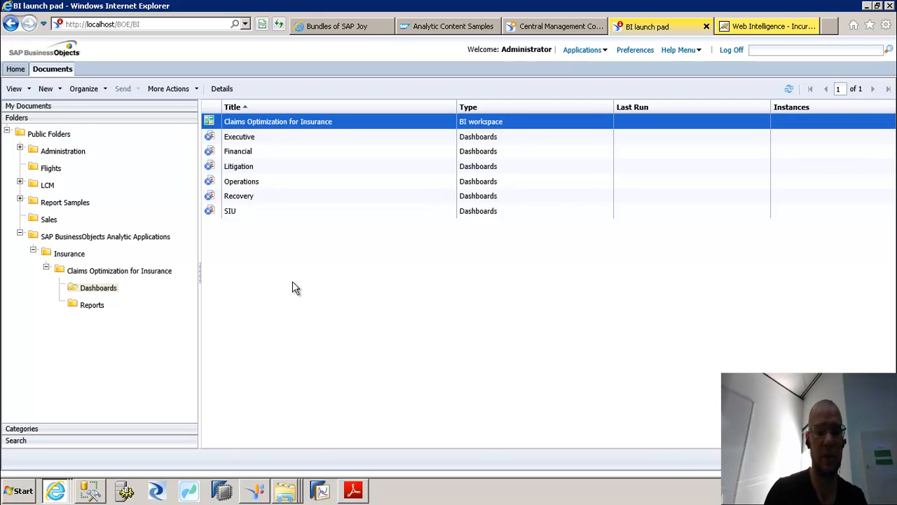
# Switch to the Information Design Tool and examine the Line of Business and Catastrophe folders in the business layer, collapsing both
pyautogui.click(254, 492)
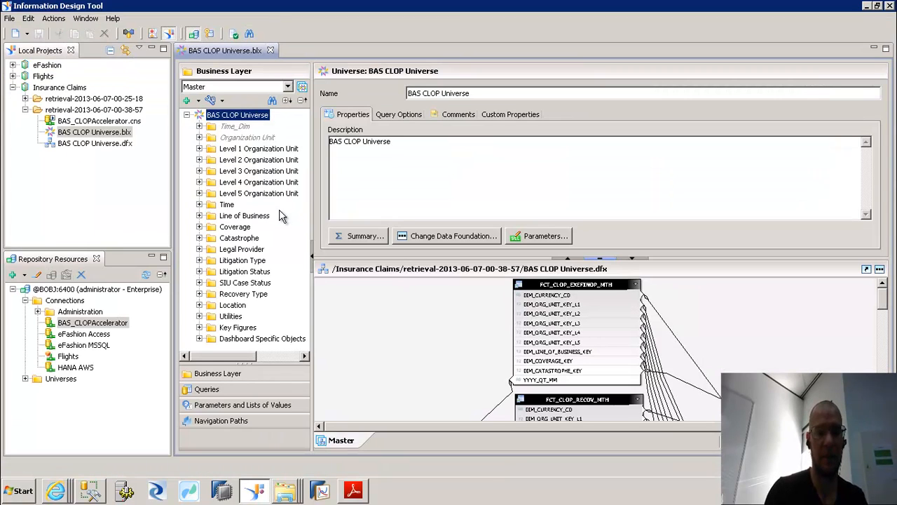
pyautogui.click(199, 215)
pyautogui.click(199, 215)
pyautogui.click(199, 238)
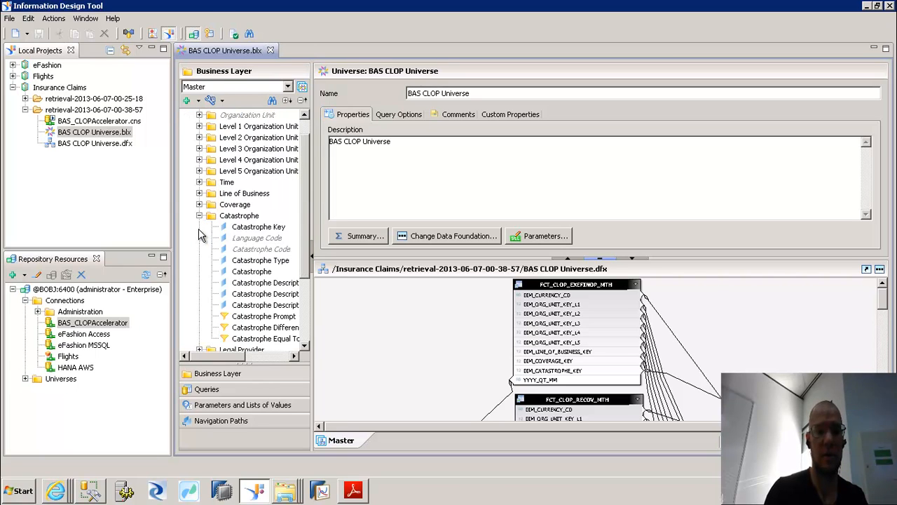
pyautogui.click(199, 215)
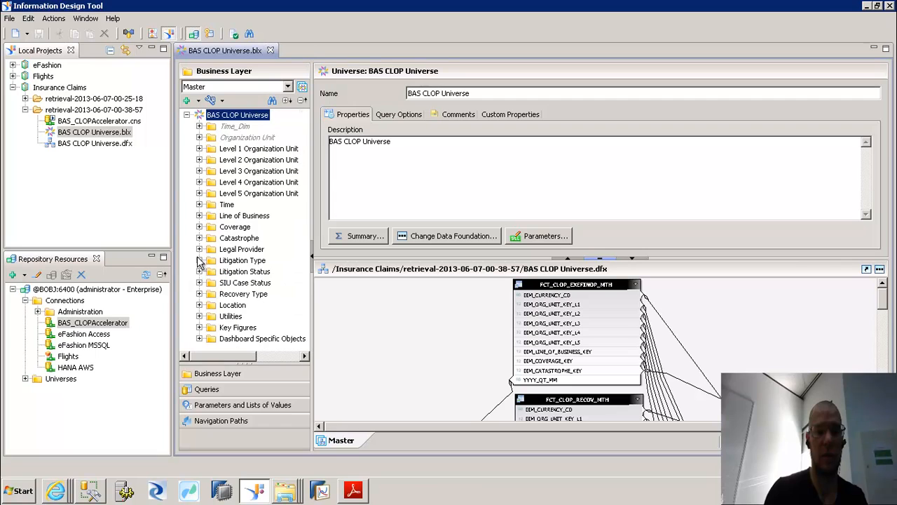
# Expand Key Figures in the business layer and look over the Executive actual measures and the dimension folders above them
pyautogui.click(199, 327)
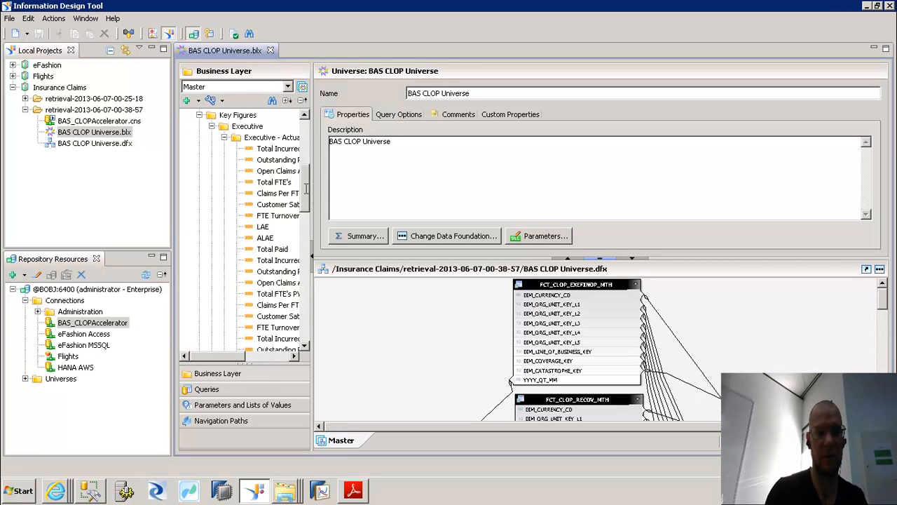
pyautogui.moveTo(306, 188); pyautogui.dragTo(310, 165)
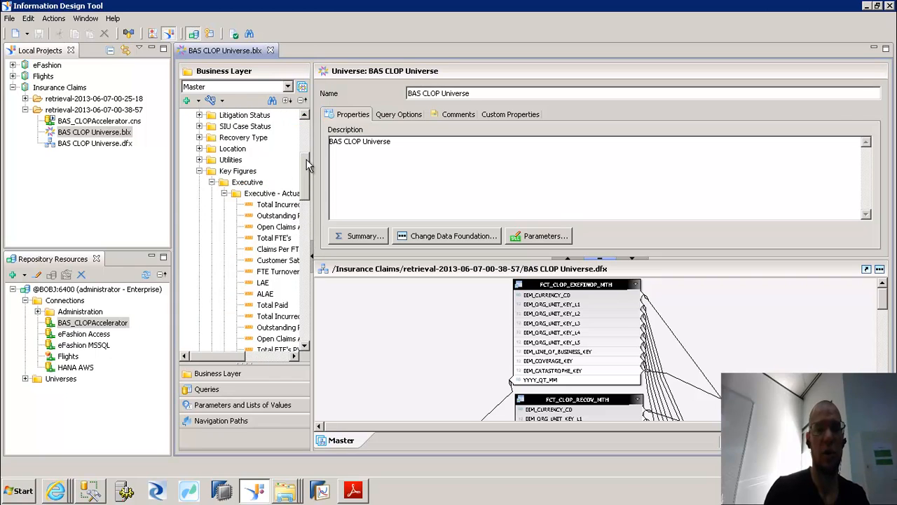
pyautogui.scroll(3, 309, 166)
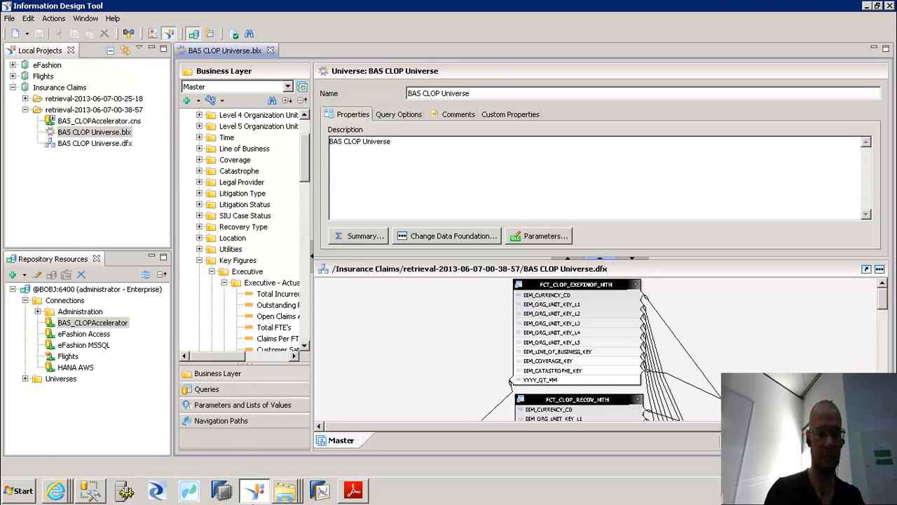
# Minimize the Information Design Tool and view the claims database tables in SQL Server Management Studio
pyautogui.click(260, 494)
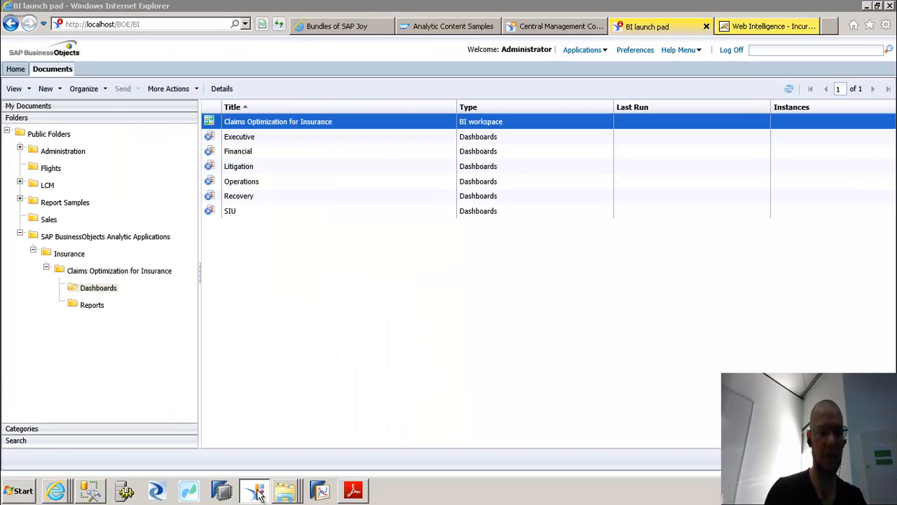
pyautogui.click(89, 496)
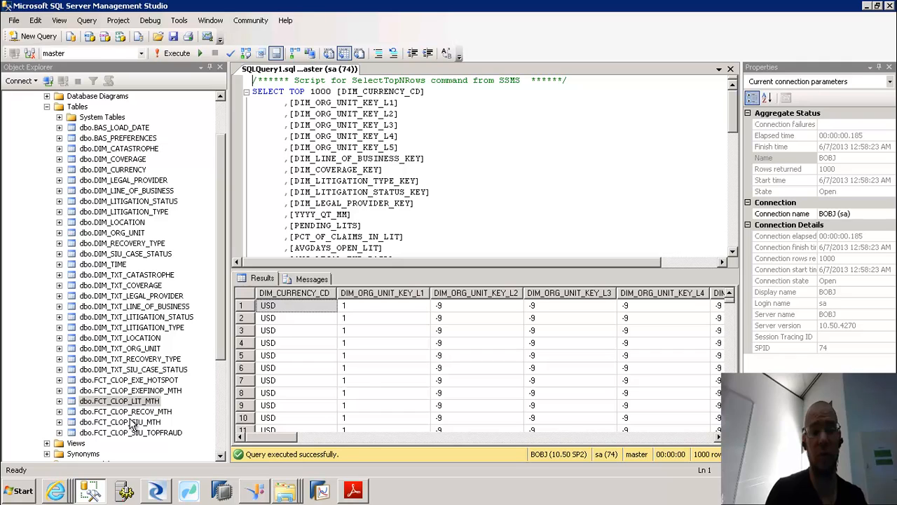
# Switch to the Analytic Content Samples page in Internet Explorer and show the beginning of its download list
pyautogui.click(56, 489)
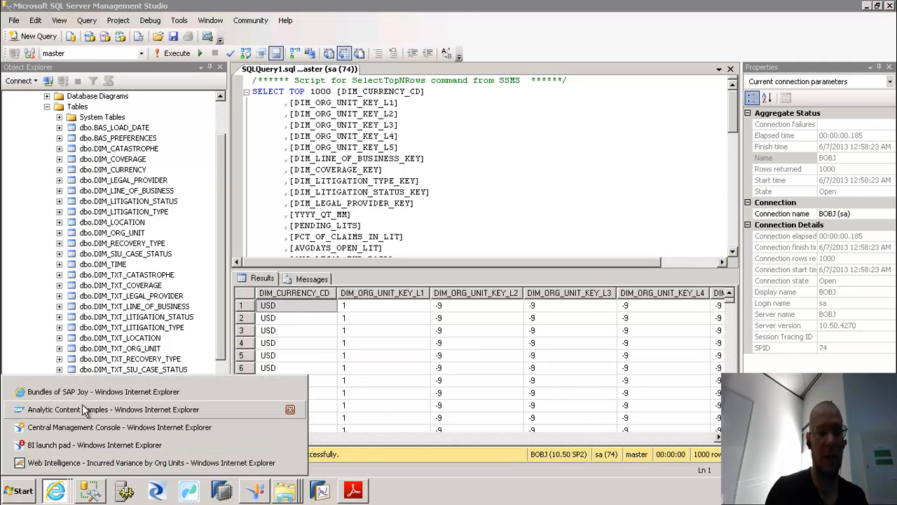
pyautogui.click(87, 409)
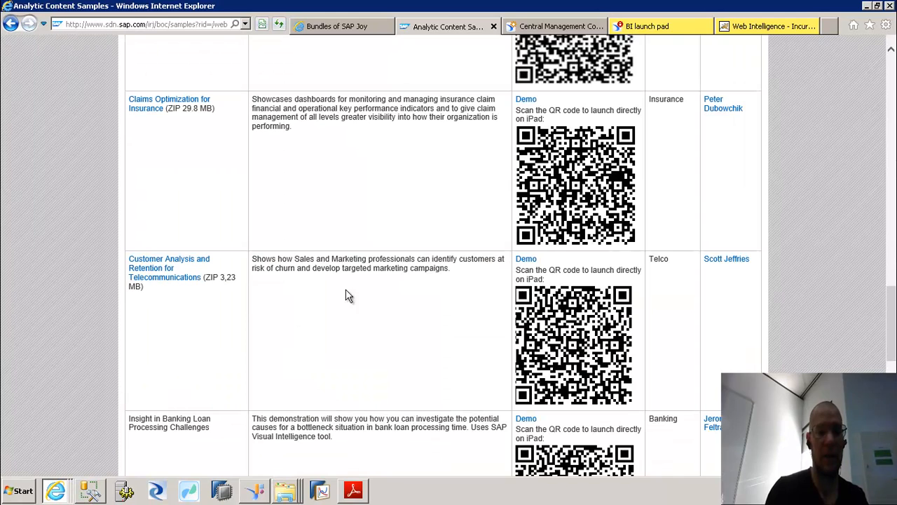
pyautogui.click(892, 71)
pyautogui.click(893, 71)
pyautogui.click(892, 71)
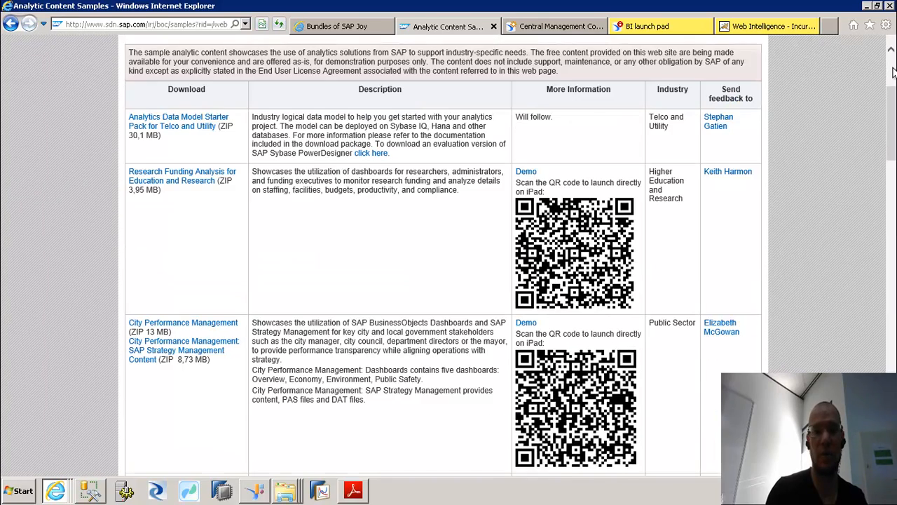
pyautogui.click(893, 71)
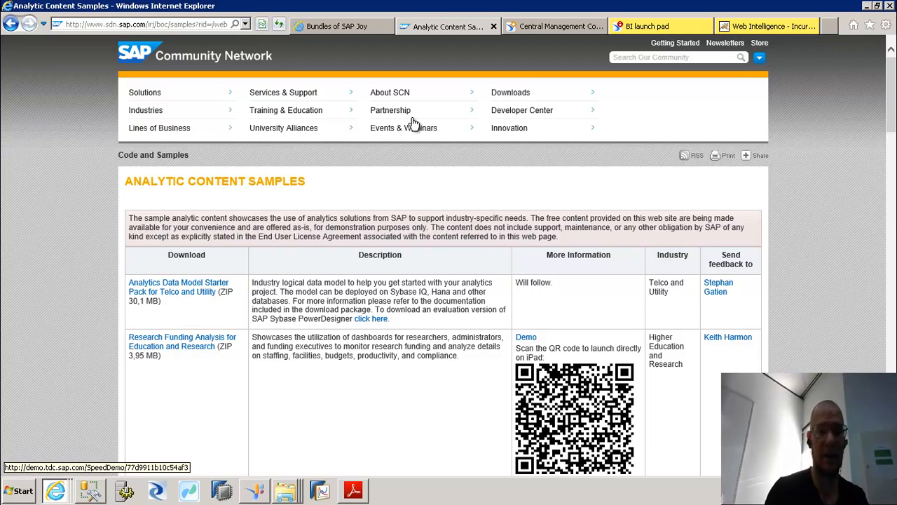
pyautogui.moveTo(594, 7)
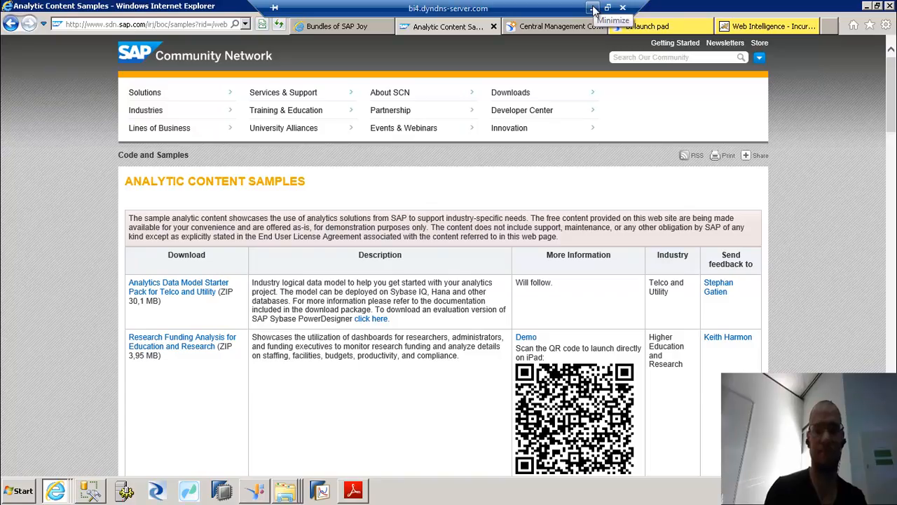